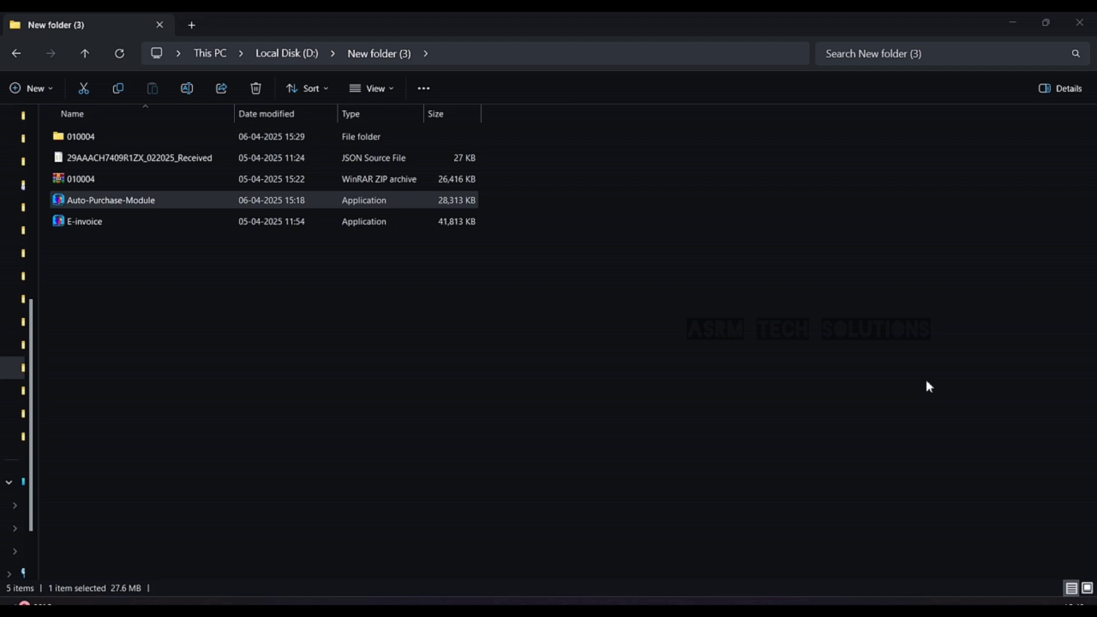
Launch Auto-Purchase-Module from New folder (3) on Local Disk (D:)
left_click(428, 320)
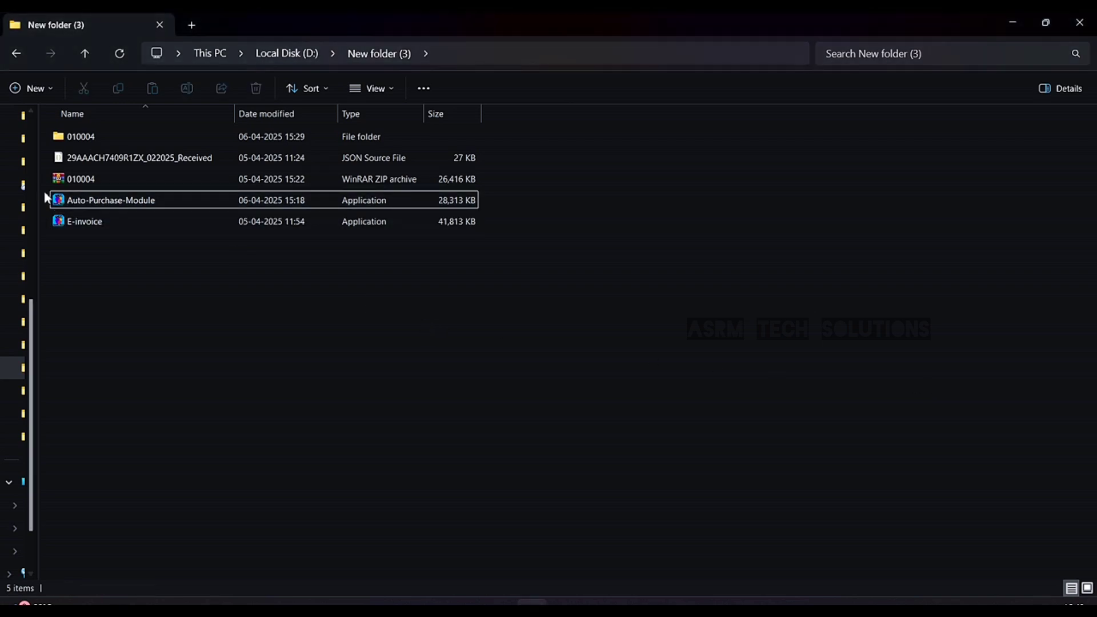
left_click(86, 202)
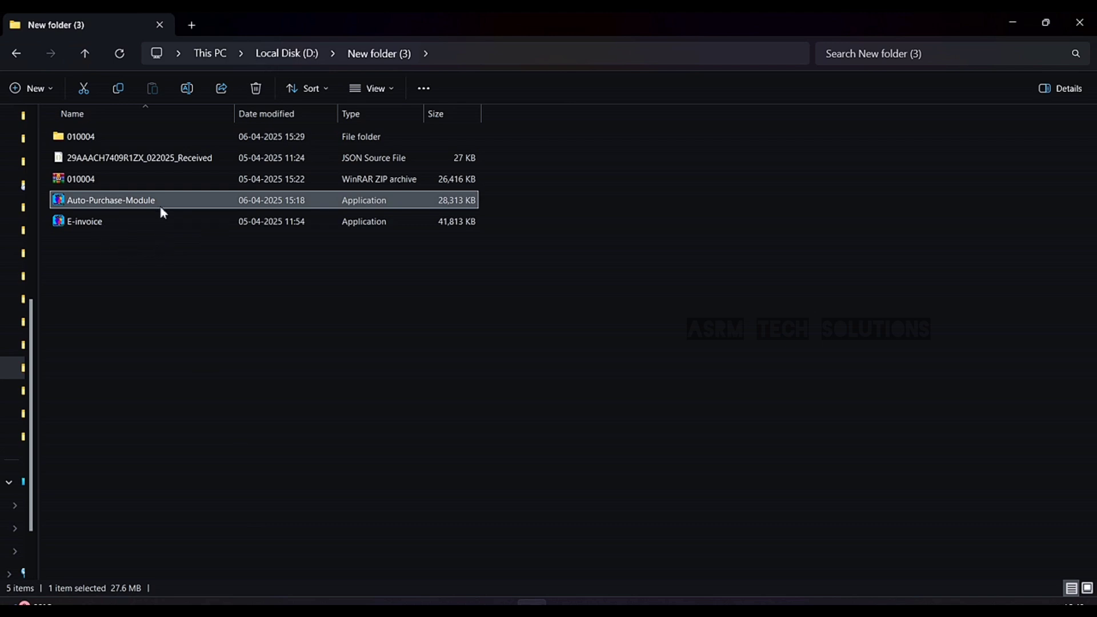
double_click(117, 204)
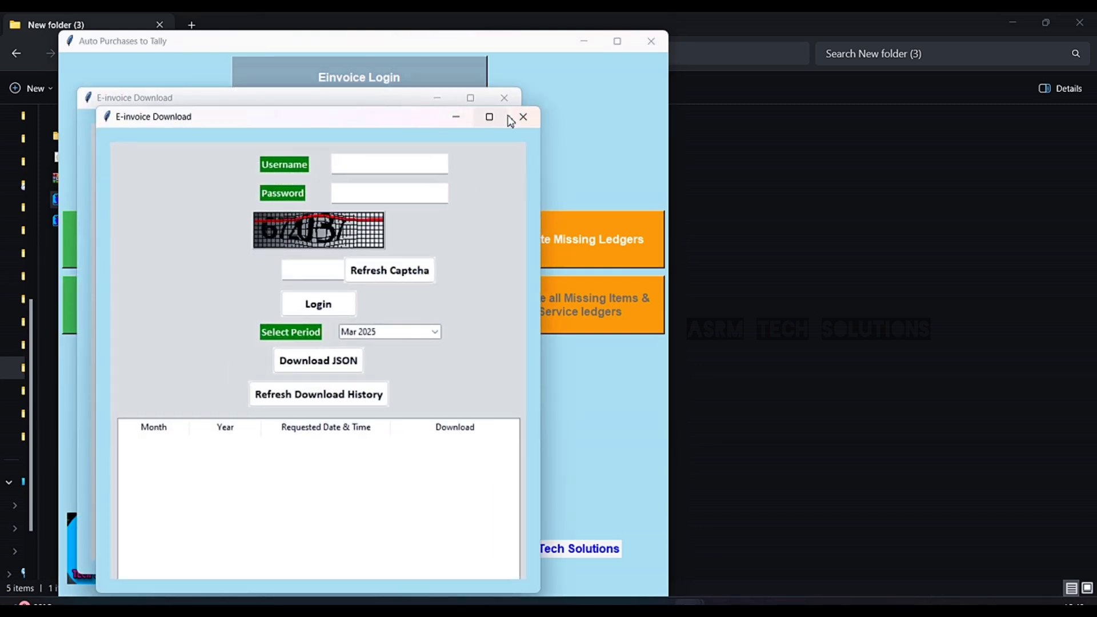
Close the duplicate E-invoice Download window and enter the portal username and password
left_click(509, 116)
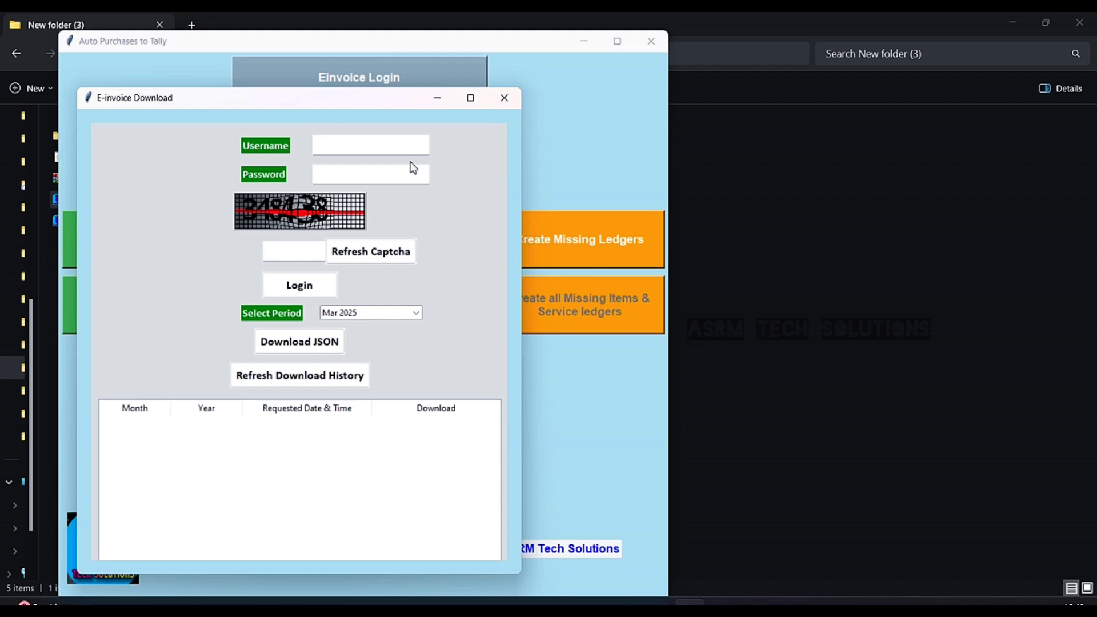
left_click(352, 149)
key("ctrl+v")
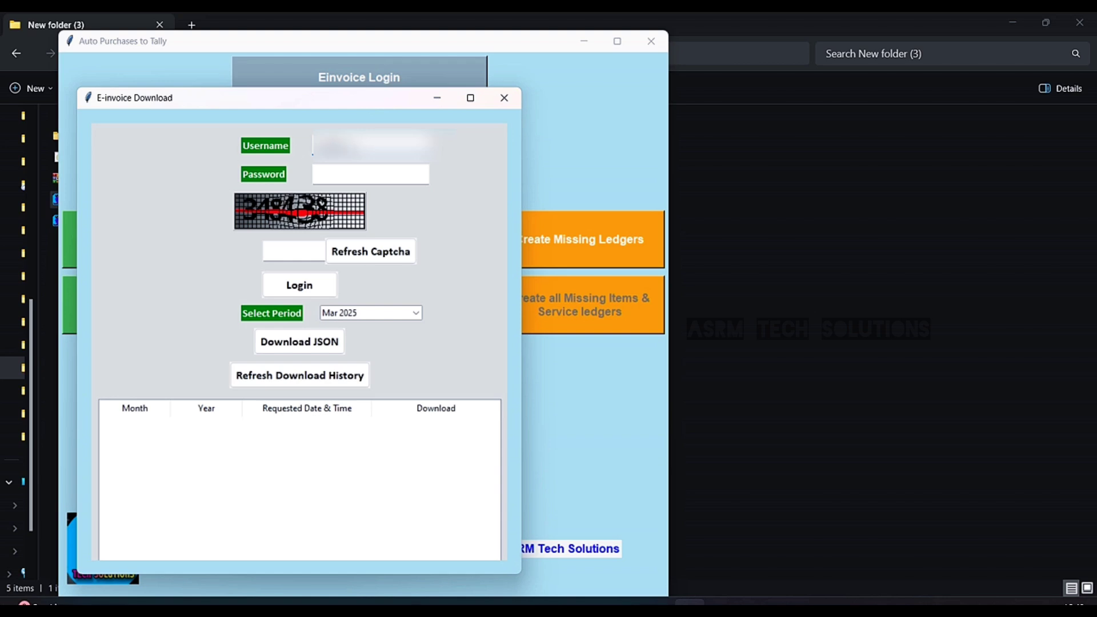
left_click(317, 174)
type("************")
Enter the captcha, log in to the e-invoice portal, and dismiss the Login Successful message
left_click(305, 245)
type("348438")
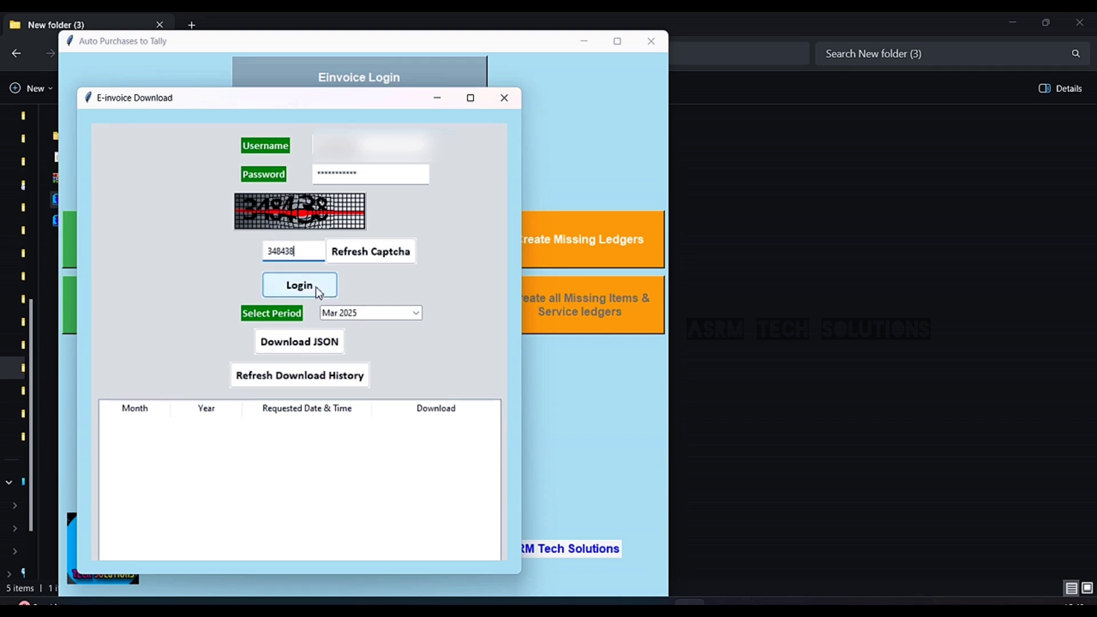
left_click(286, 287)
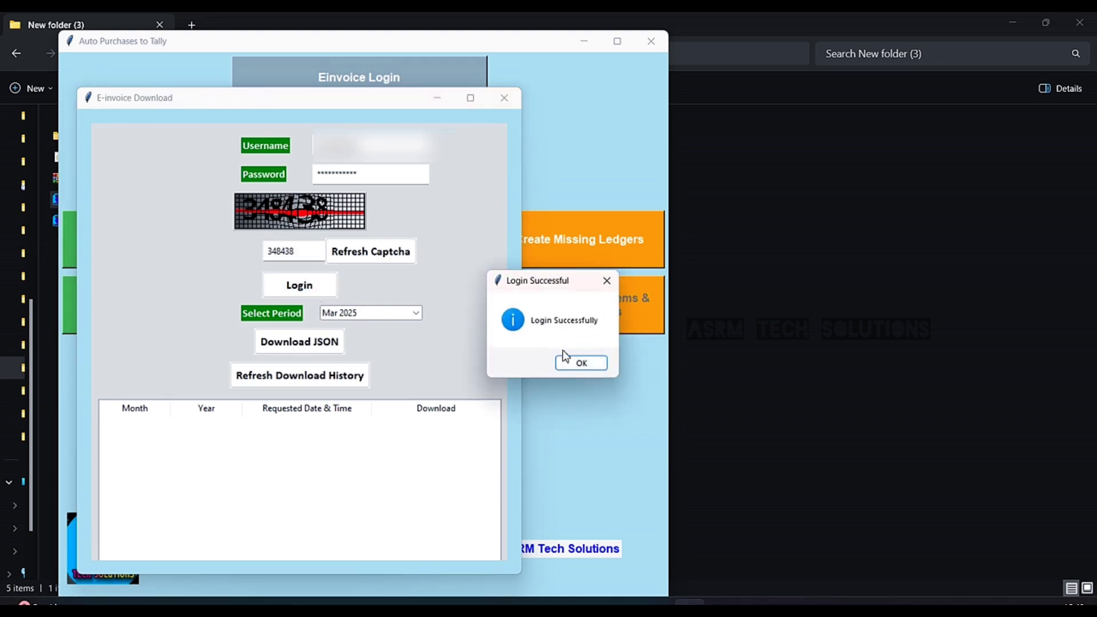
left_click_drag(534, 280, 450, 274)
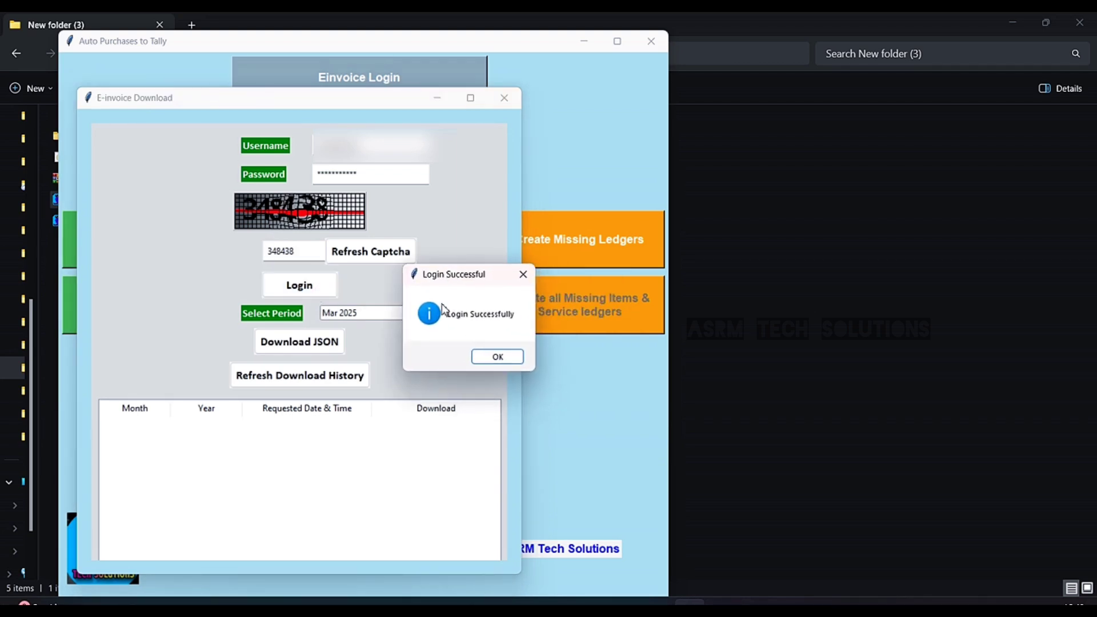
left_click(492, 358)
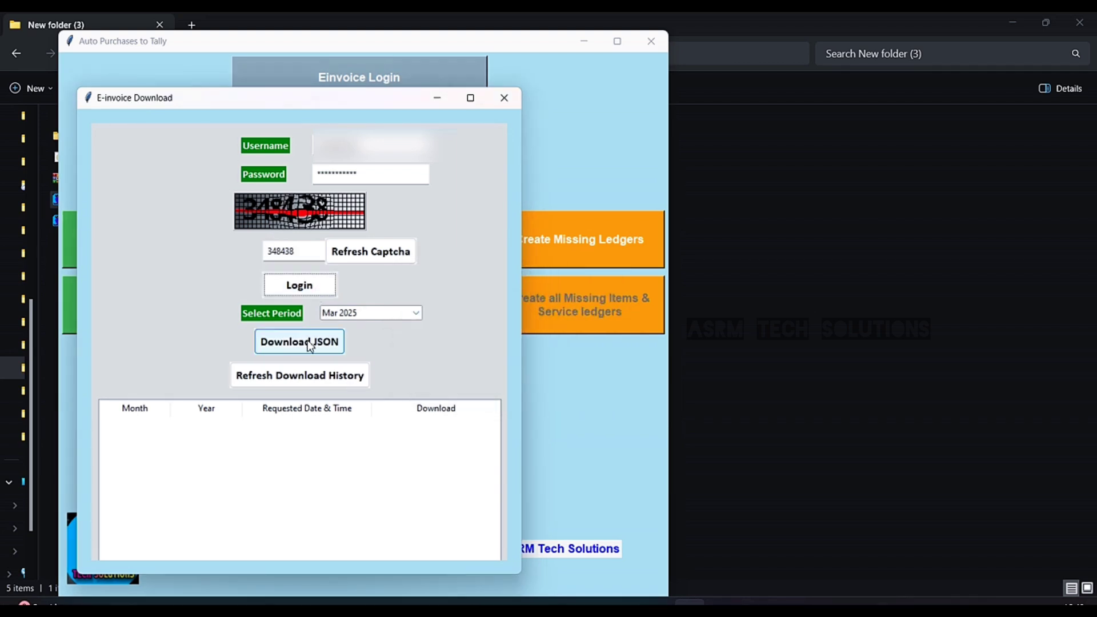
left_click(416, 312)
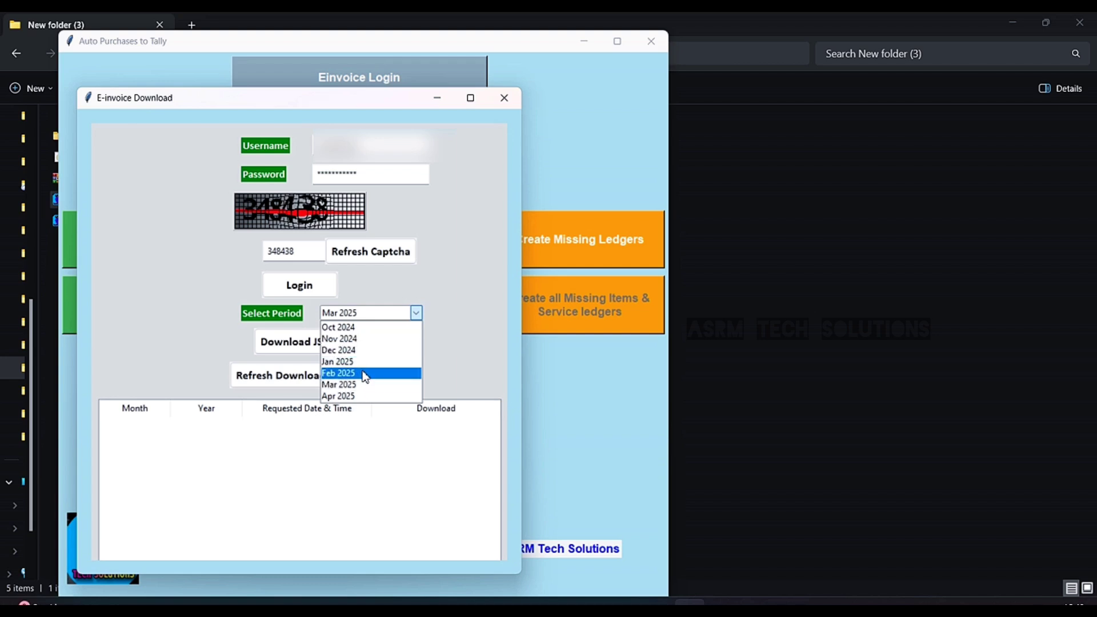
Request the Apr 2025 JSON download and load the download history
left_click(341, 396)
left_click(302, 350)
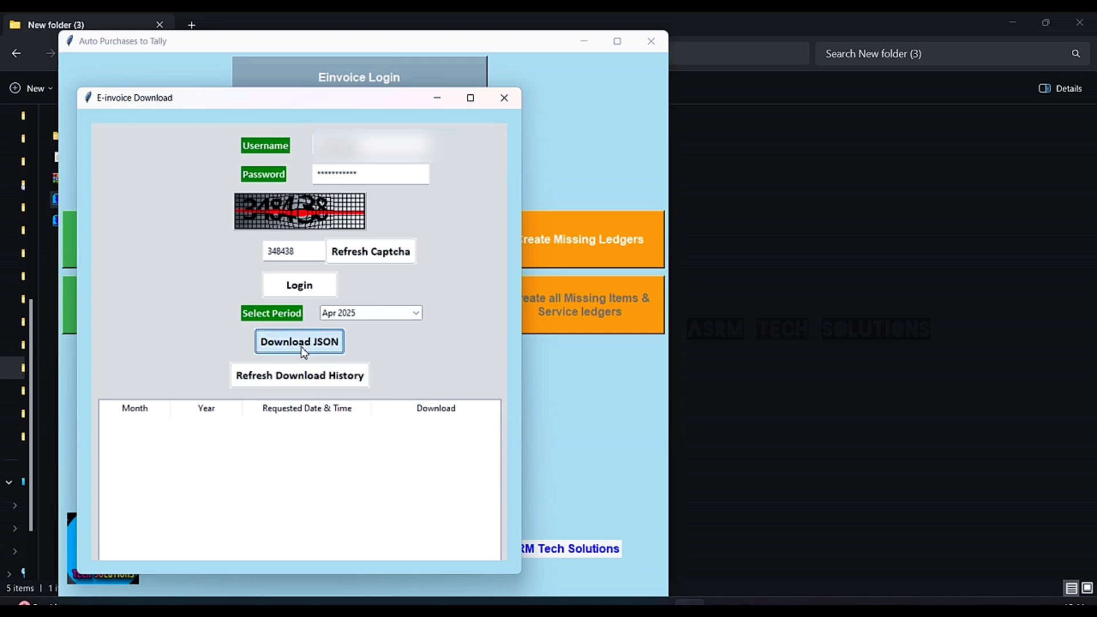
left_click(661, 370)
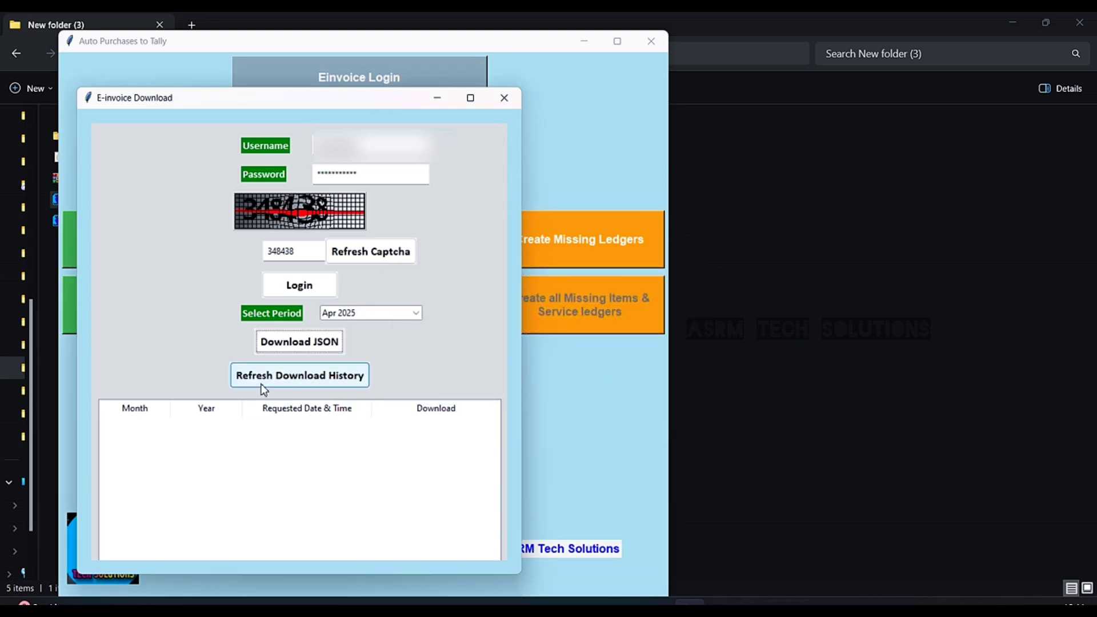
left_click(302, 384)
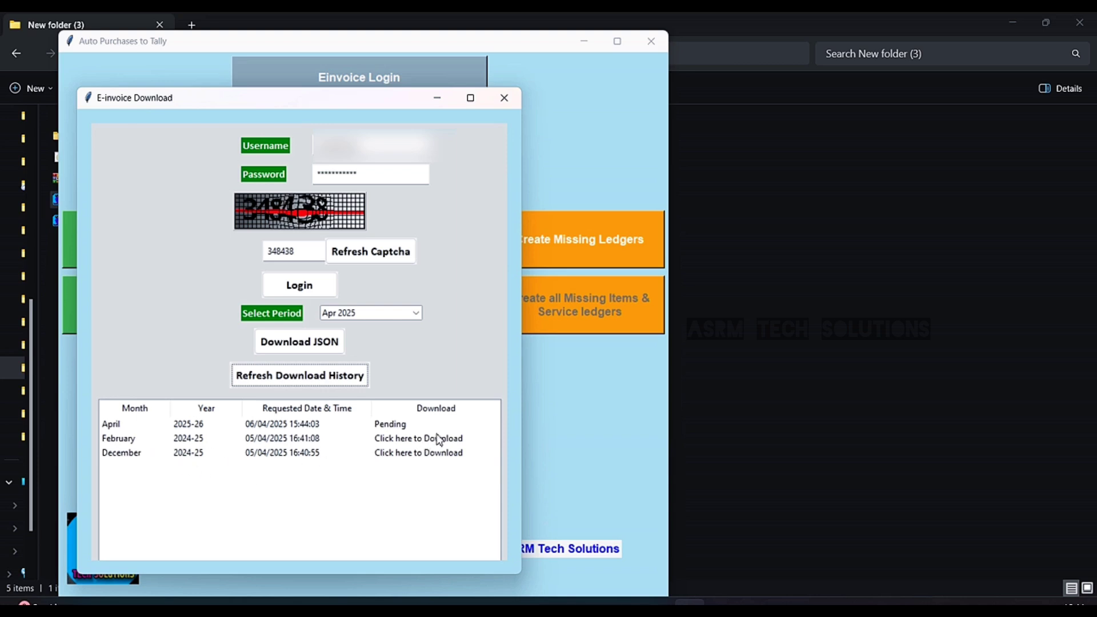
Download the February 2024-25 e-invoice JSON archive as a .tar.gz file
left_click(371, 428)
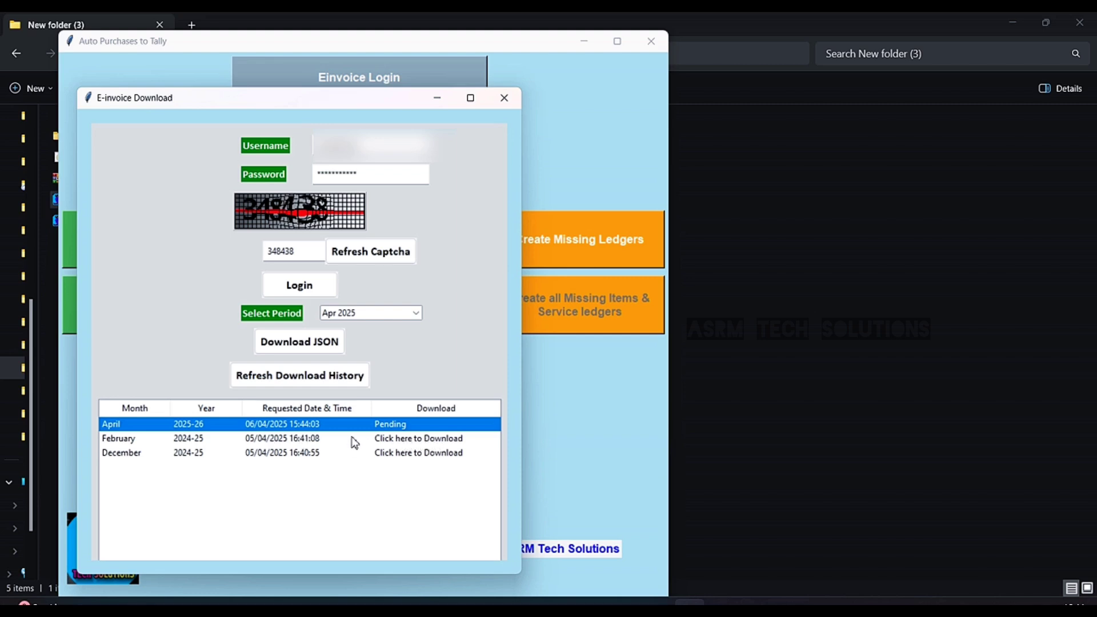
left_click(315, 441)
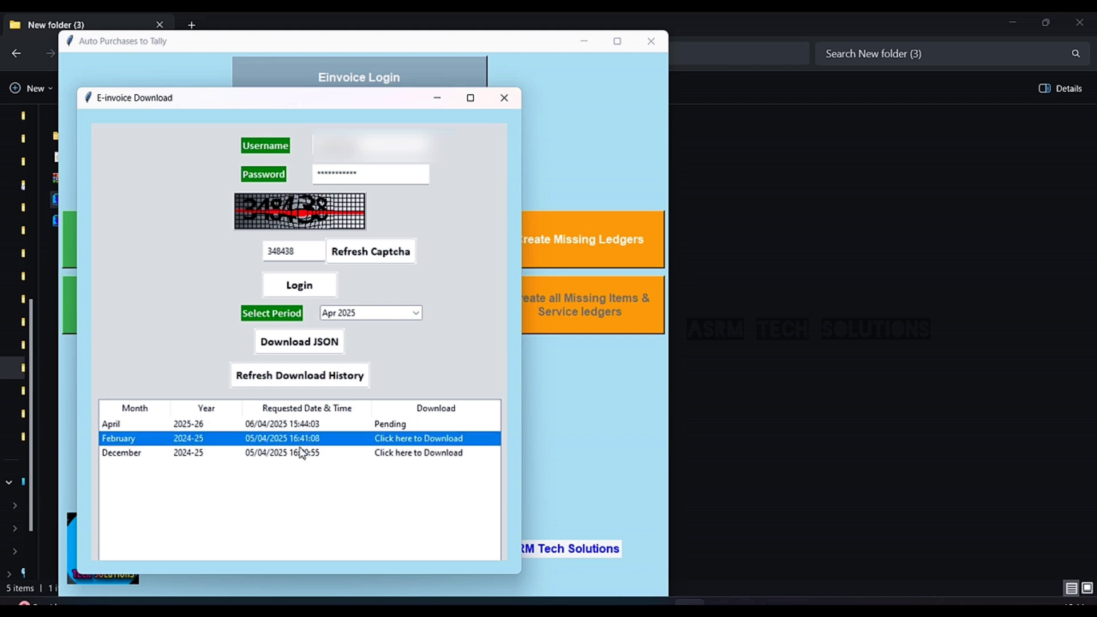
left_click(293, 454)
left_click(292, 444)
left_click(313, 387)
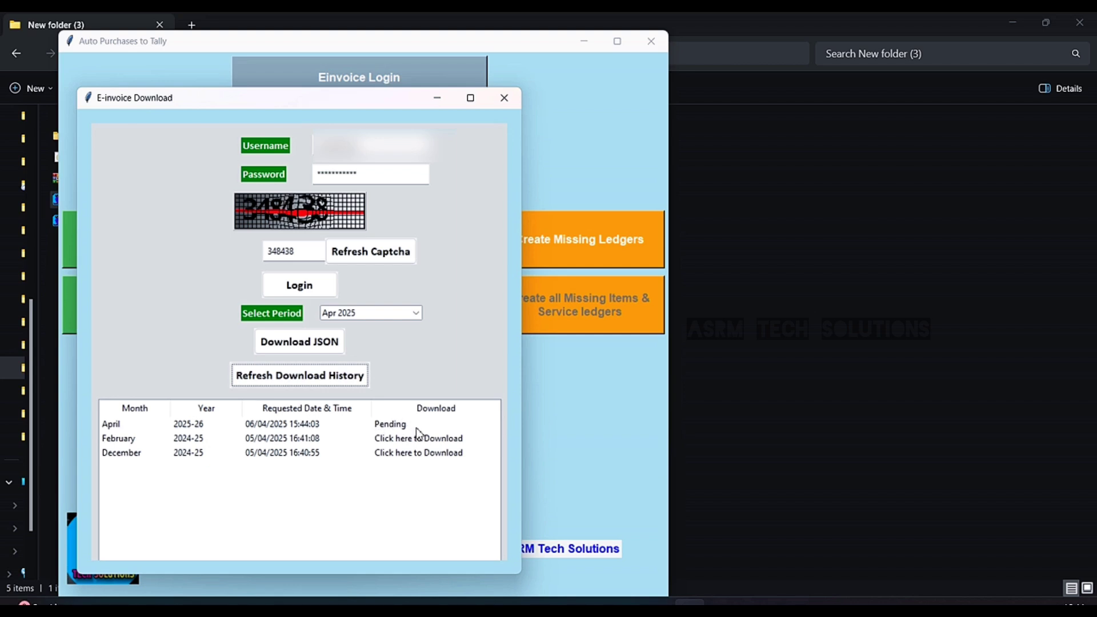
left_click(290, 442)
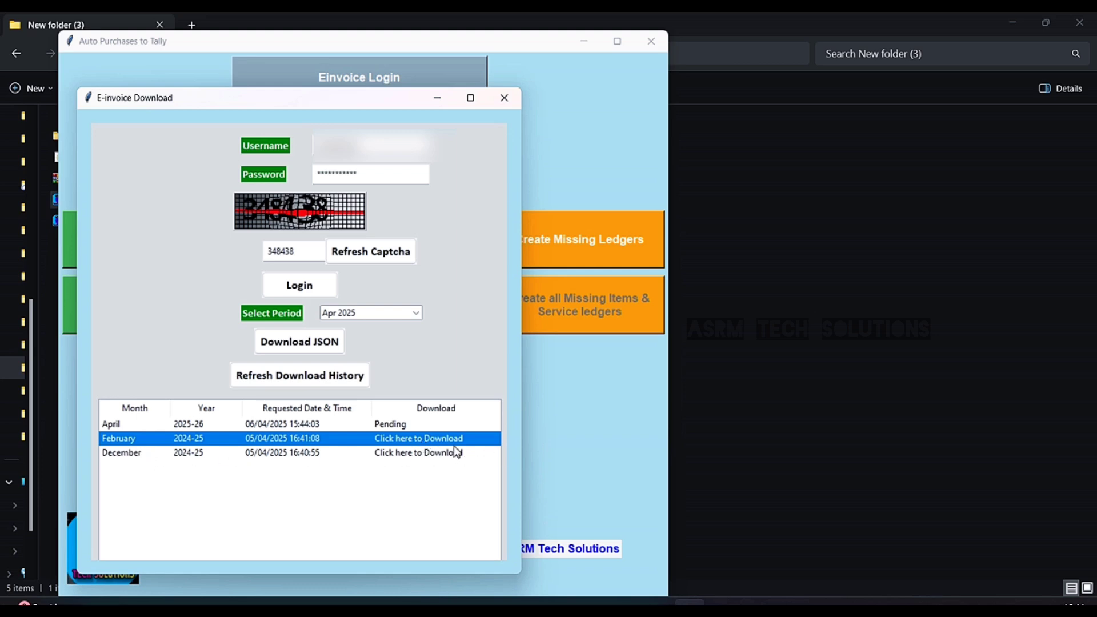
left_click(426, 440)
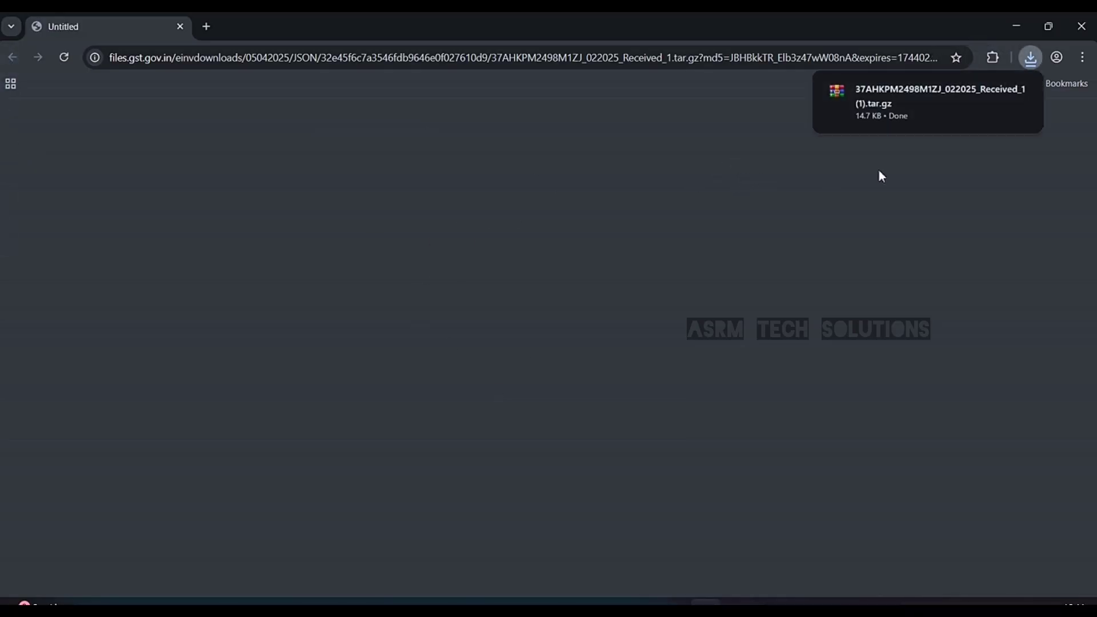
mouse_move(886, 128)
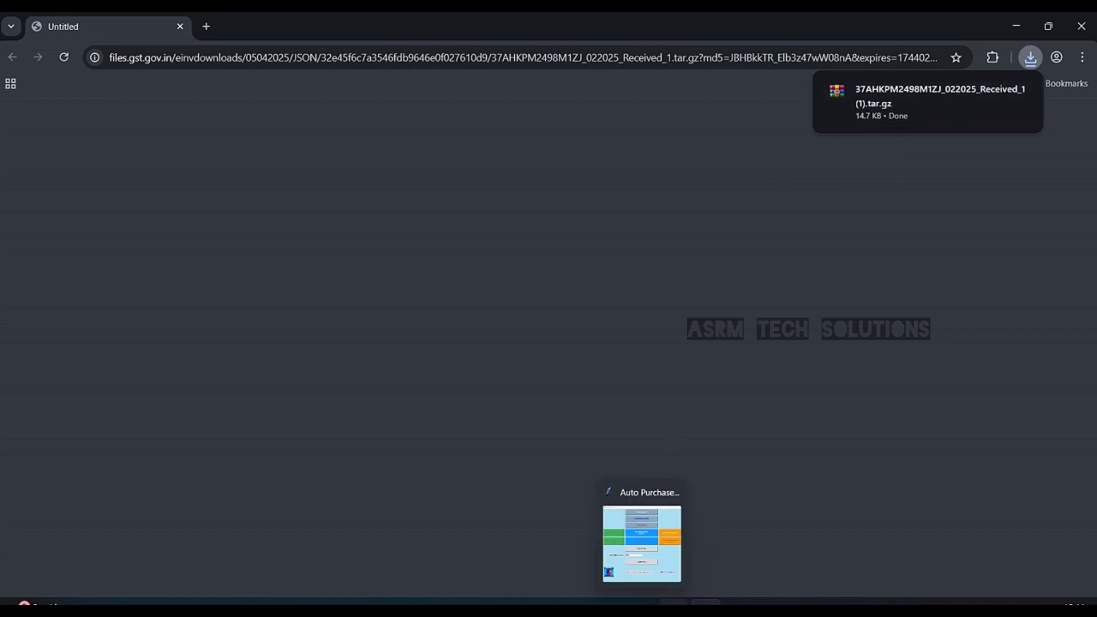
left_click(643, 602)
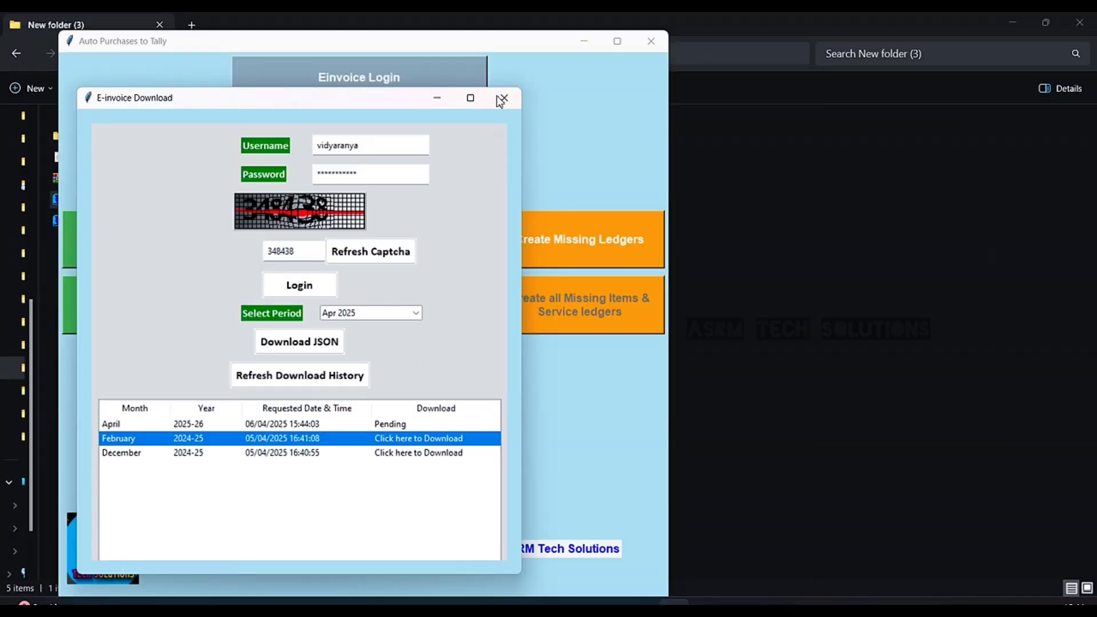
Upload the received JSON file from New folder (3), loading six invoices
left_click(502, 98)
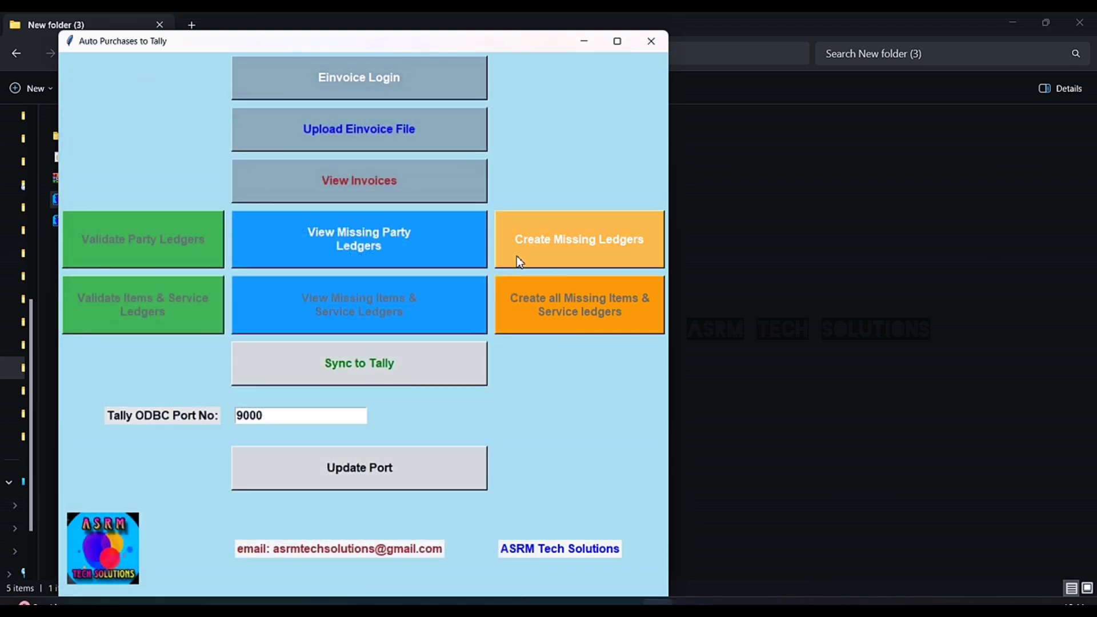
left_click(376, 140)
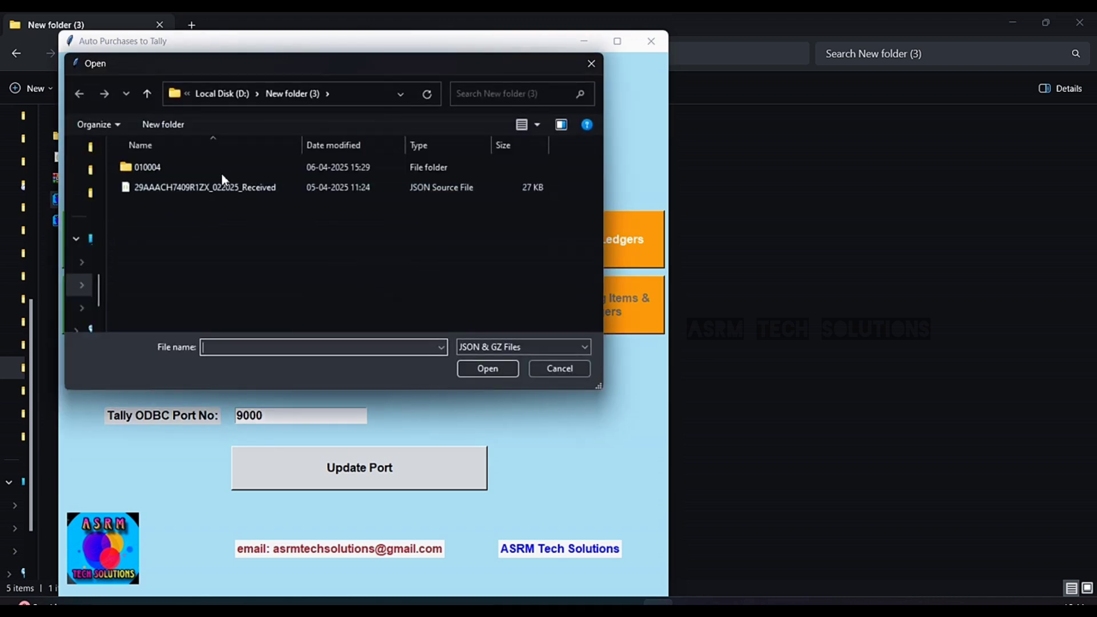
double_click(235, 190)
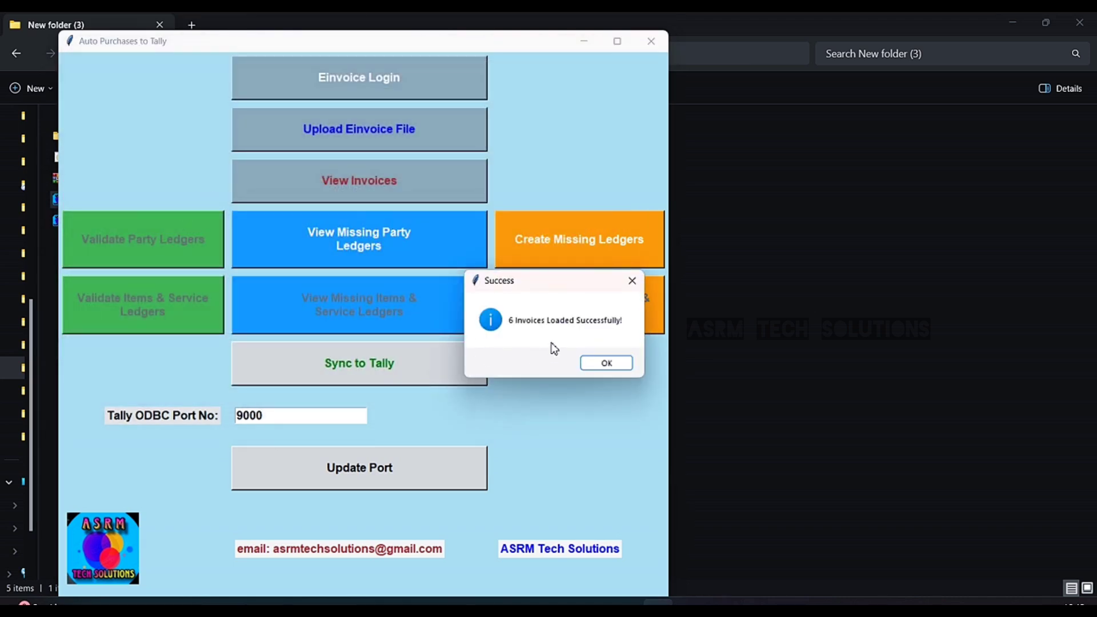
left_click(615, 365)
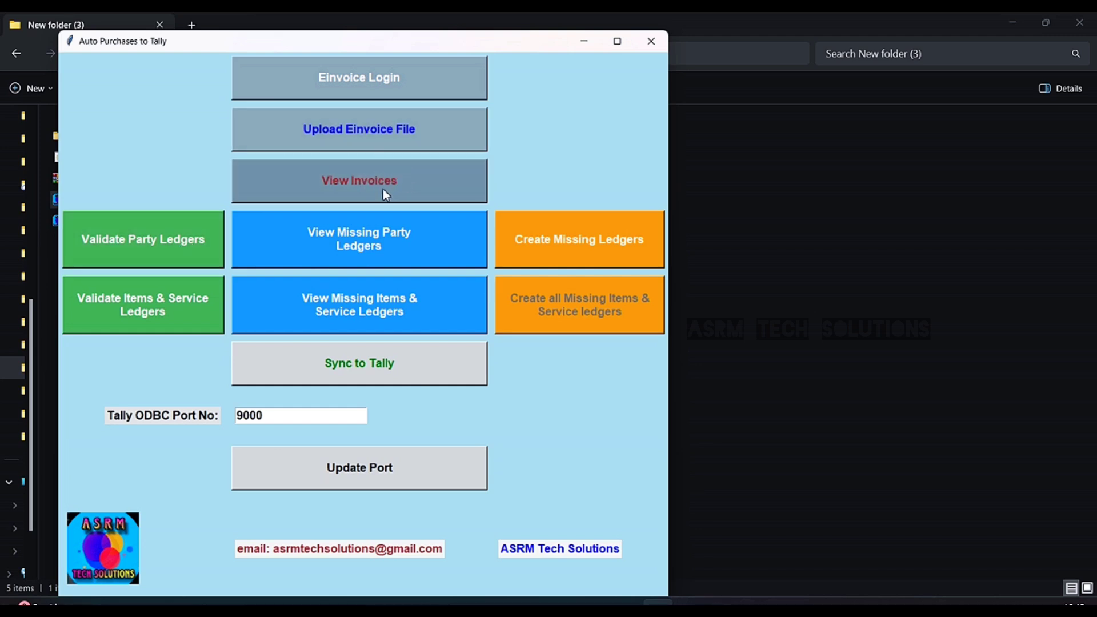
Review the decoded invoice table's item GST rates and amounts, then close it
left_click(344, 191)
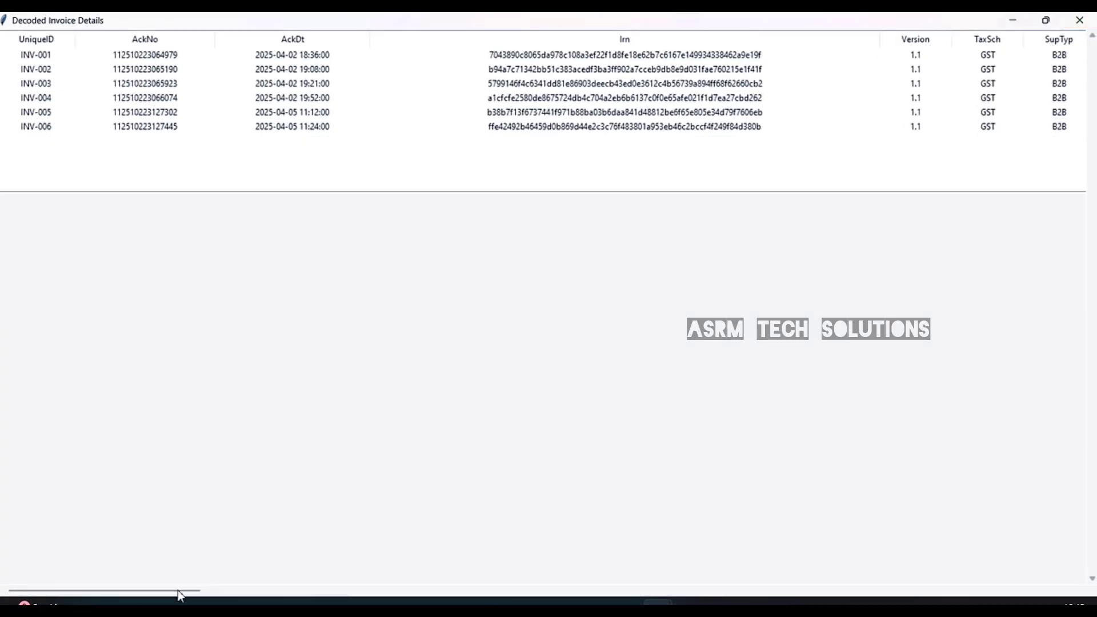
left_click_drag(177, 590, 475, 577)
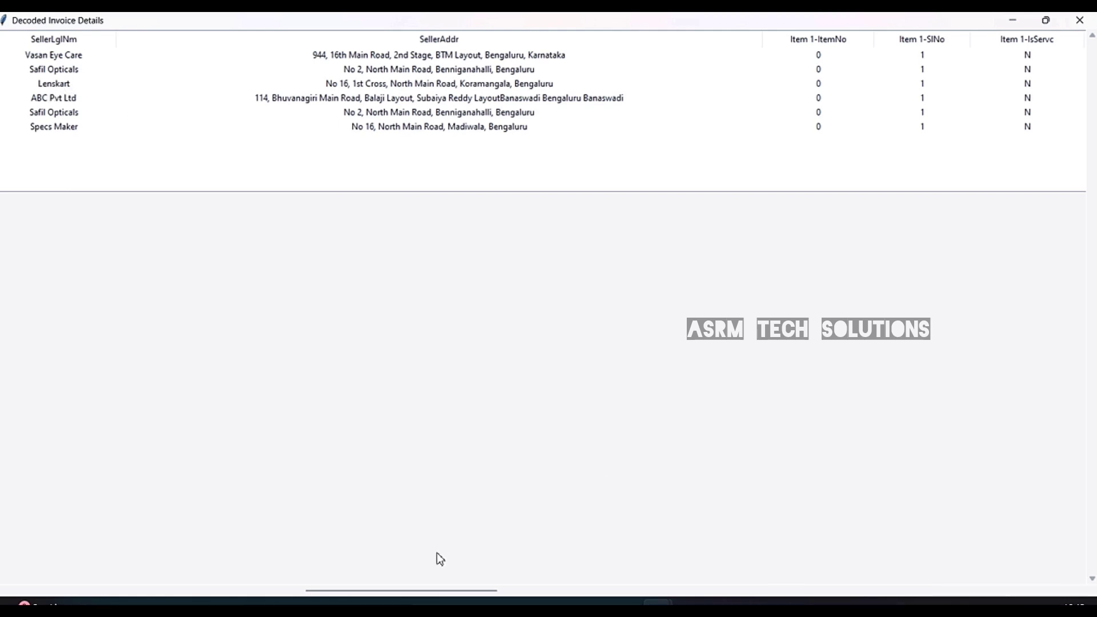
left_click_drag(455, 590, 616, 568)
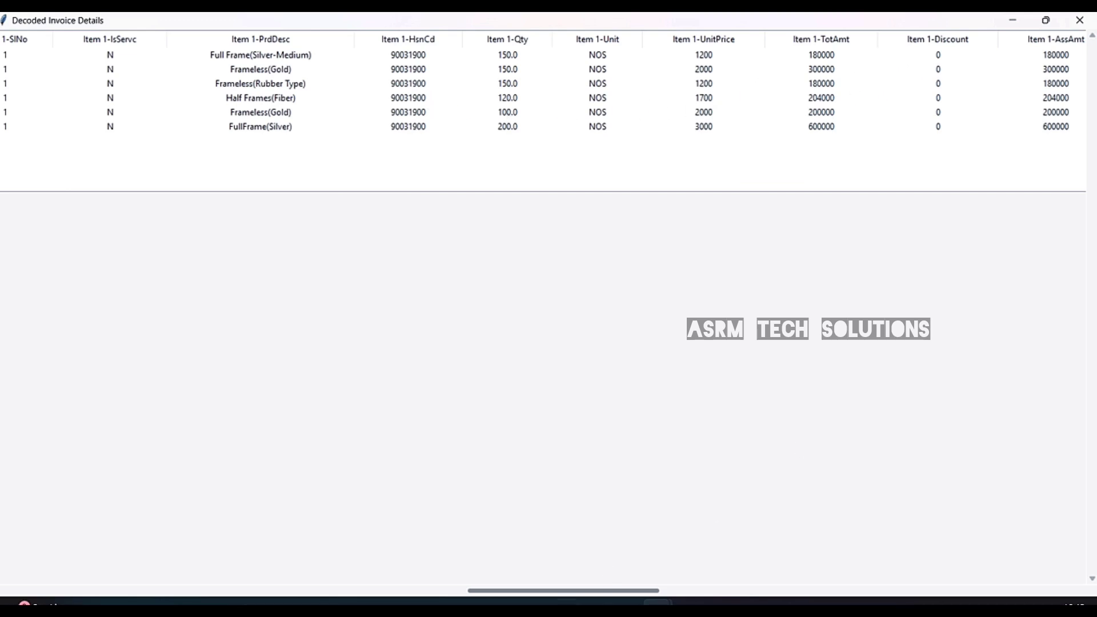
left_click_drag(612, 591, 814, 592)
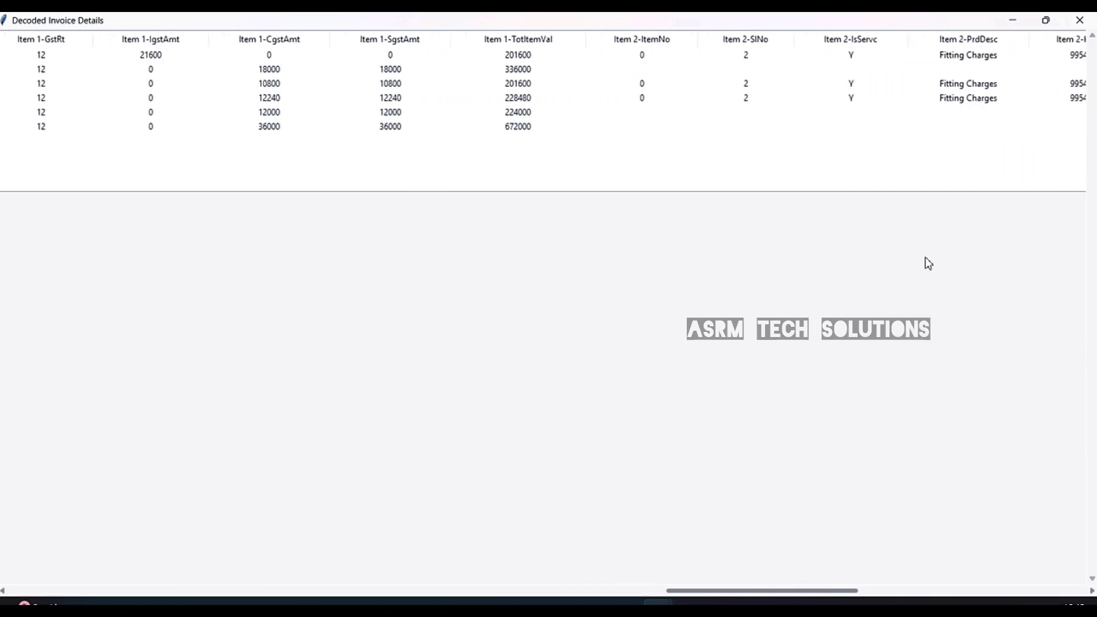
left_click(1079, 25)
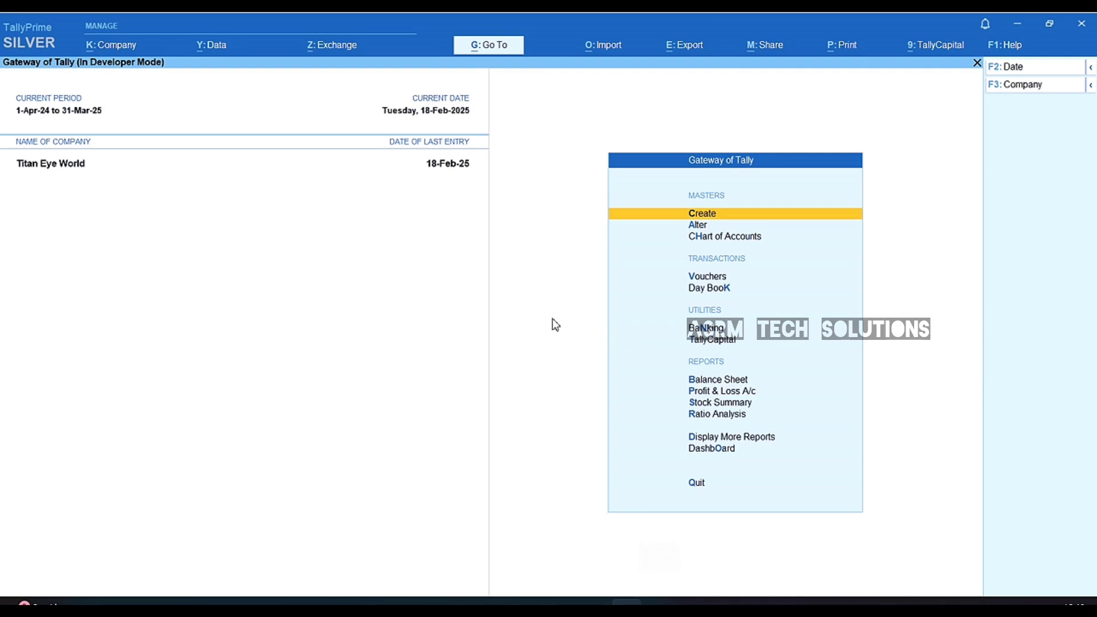
key("d")
key("y")
key("Escape")
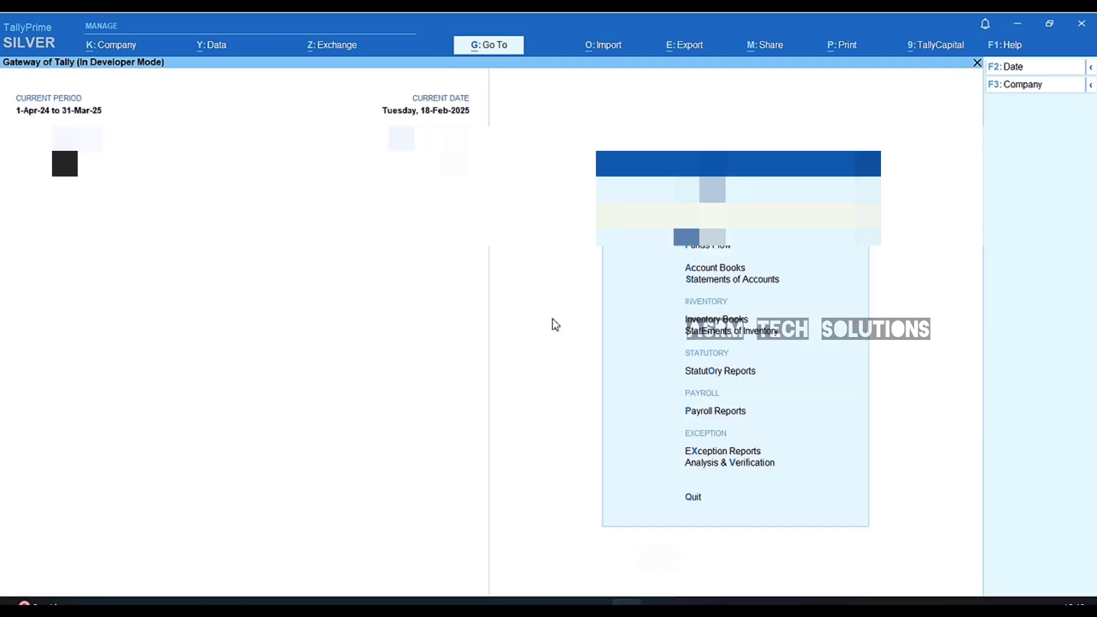
key("Escape")
key("n")
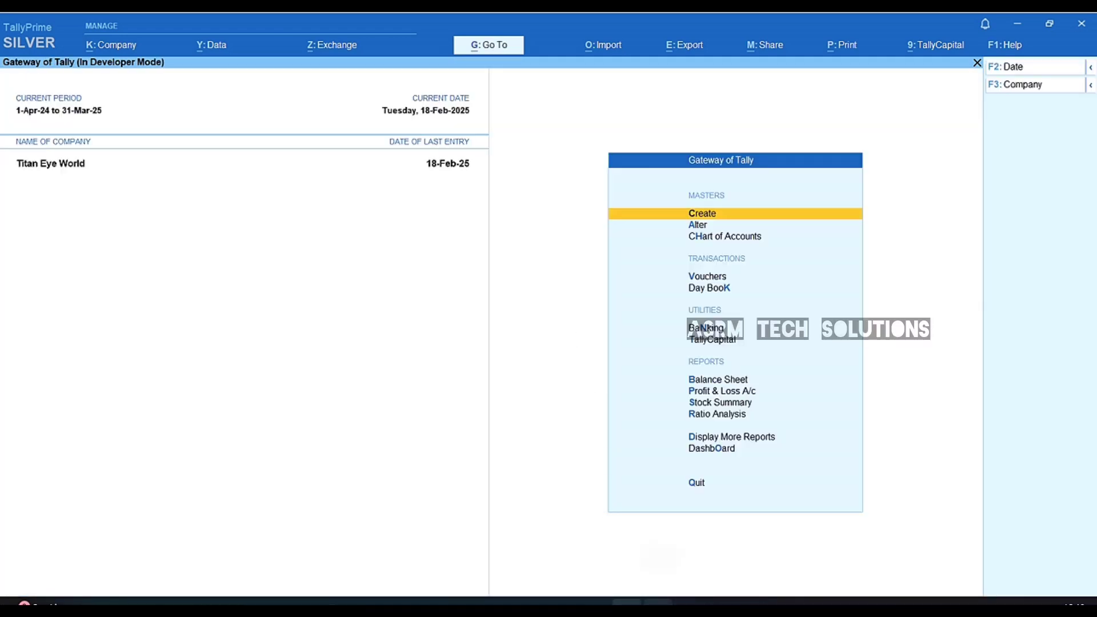
left_click(657, 602)
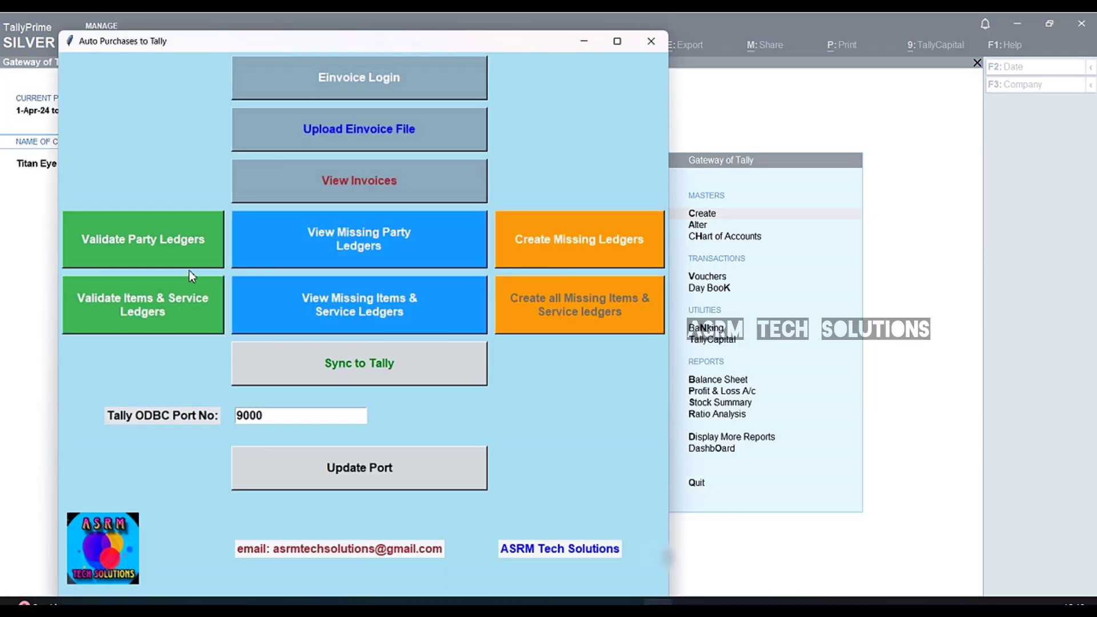
Validate party ledgers and list the five missing, including Specs Maker, Lenskart and Vasan Eye Care
left_click(151, 242)
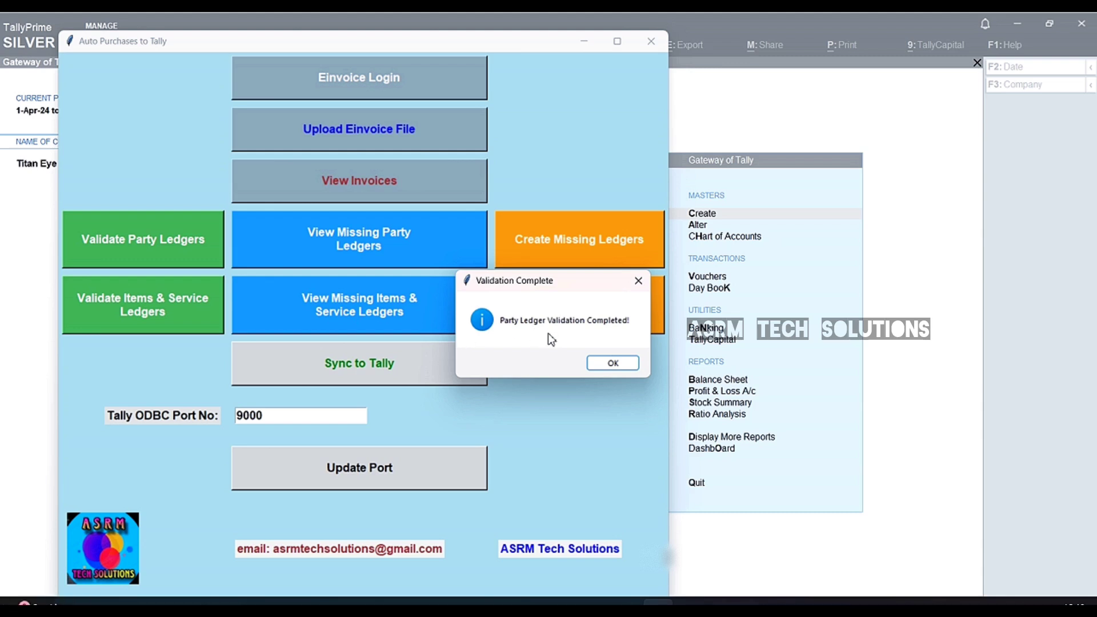
left_click(610, 370)
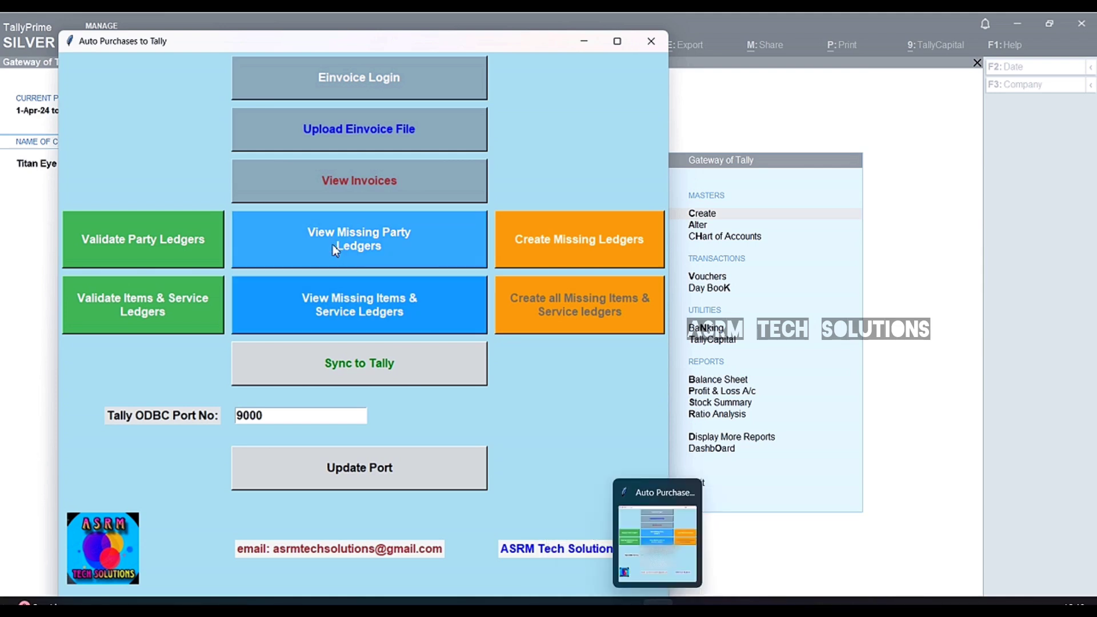
left_click(389, 246)
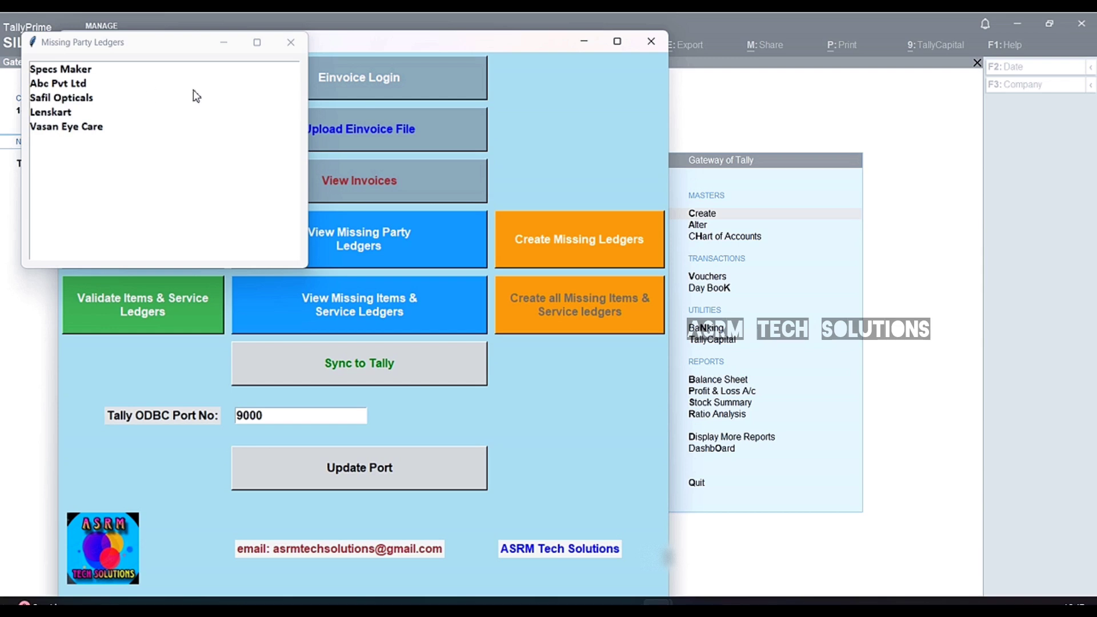
left_click(291, 53)
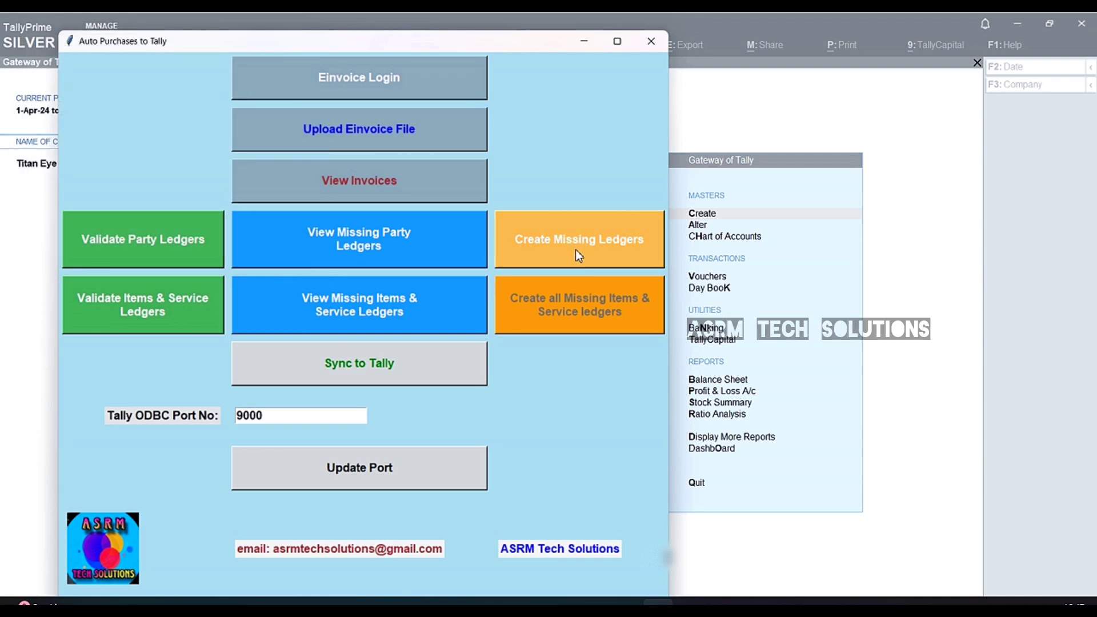
left_click(861, 278)
Close Profit & Loss, open Master Alteration, and recheck the missing party ledgers list
key("p")
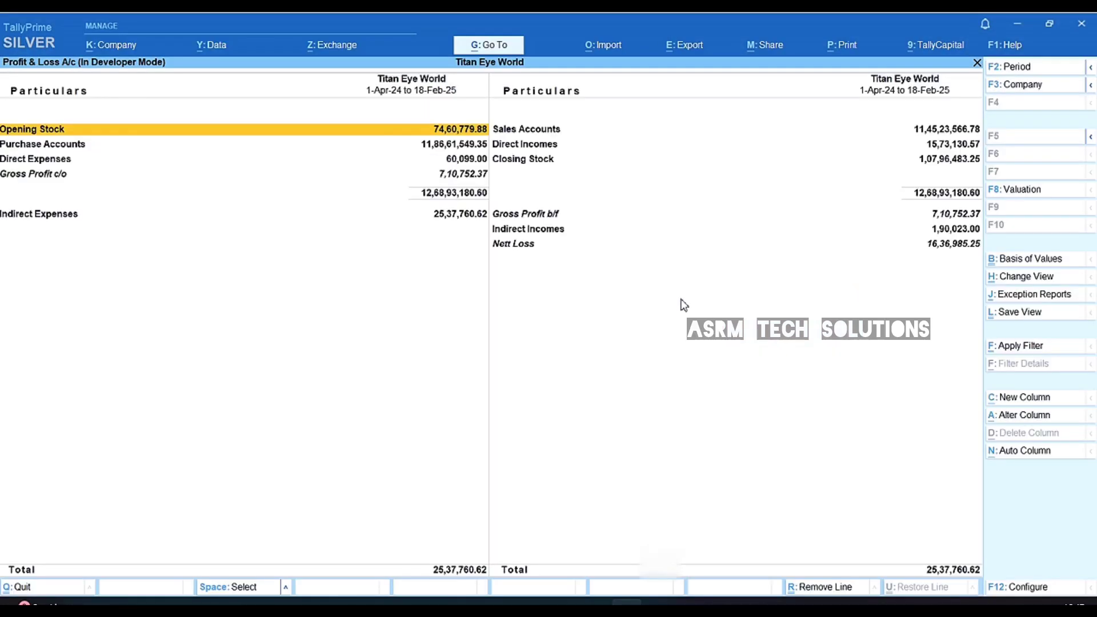
key("Escape")
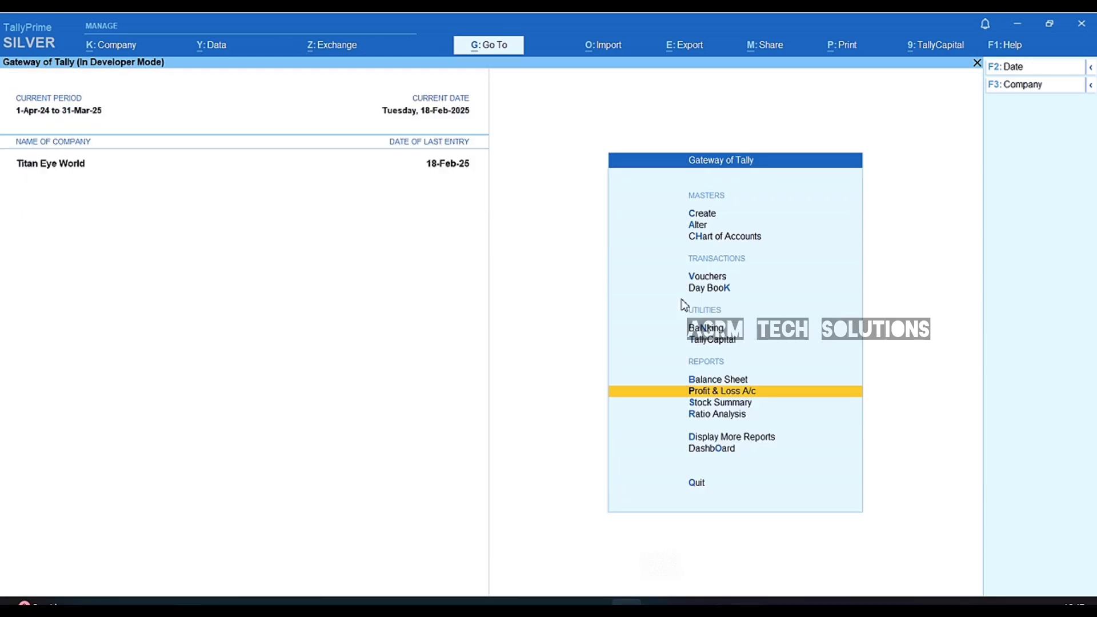
key("Up")
key("Up")
key("Up")
key("Up")
key("Up")
key("Up")
key("Up")
key("Up")
key("Up")
key("Down")
key("Down")
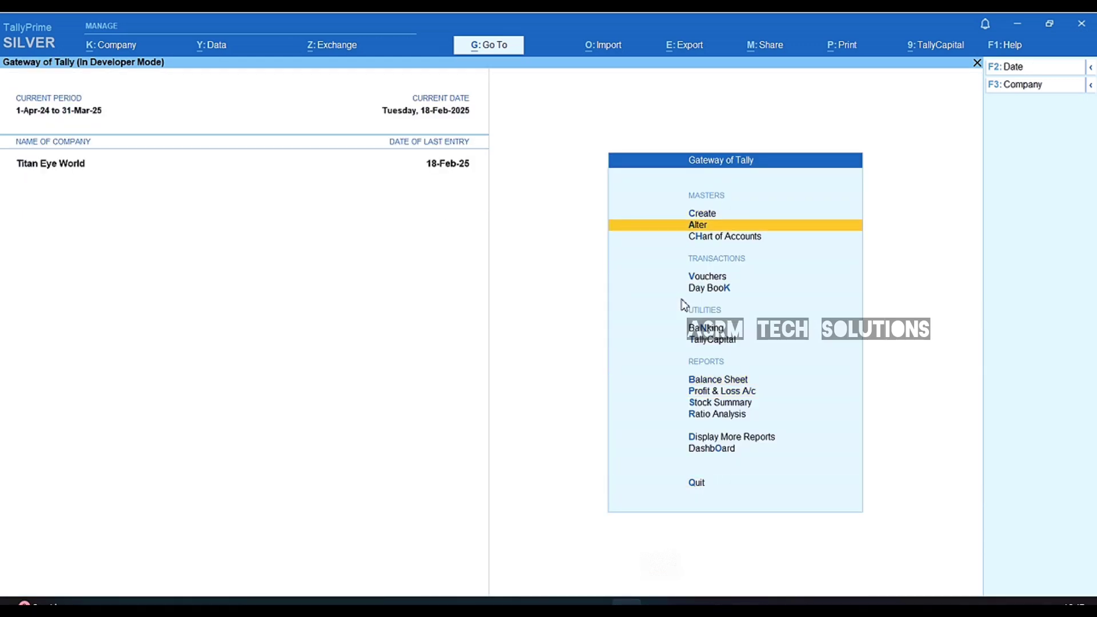
key("Return")
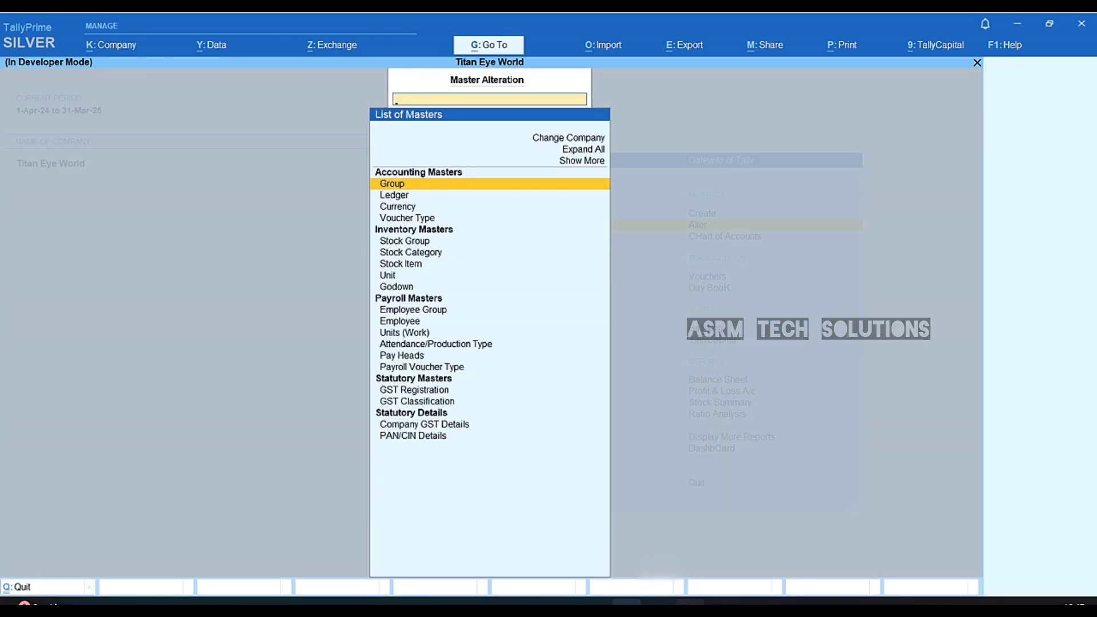
left_click(658, 602)
left_click(400, 260)
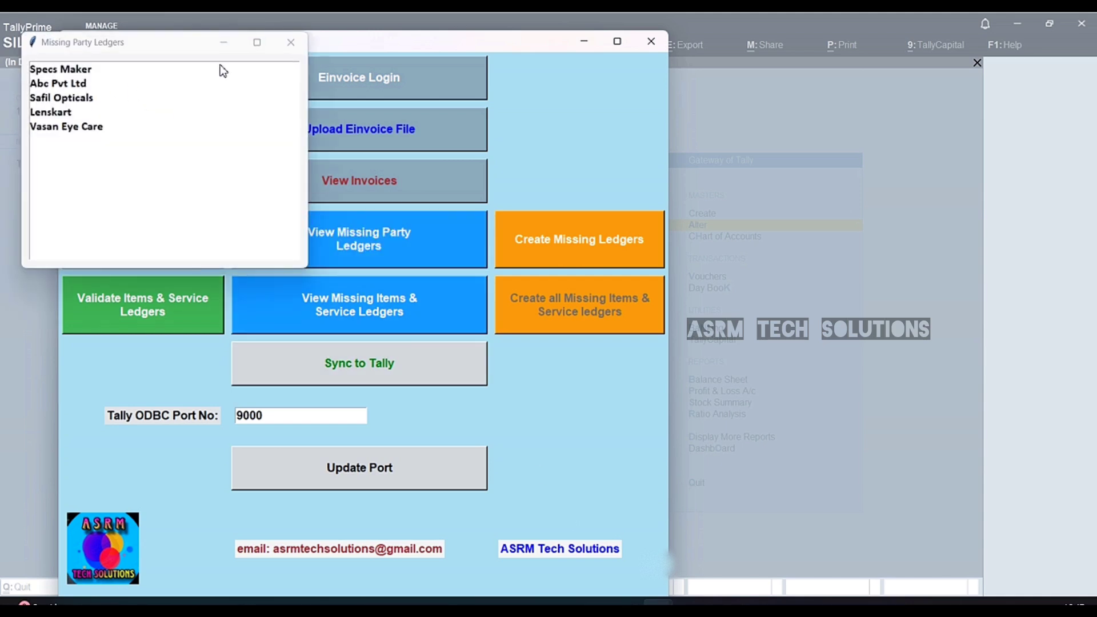
left_click(291, 44)
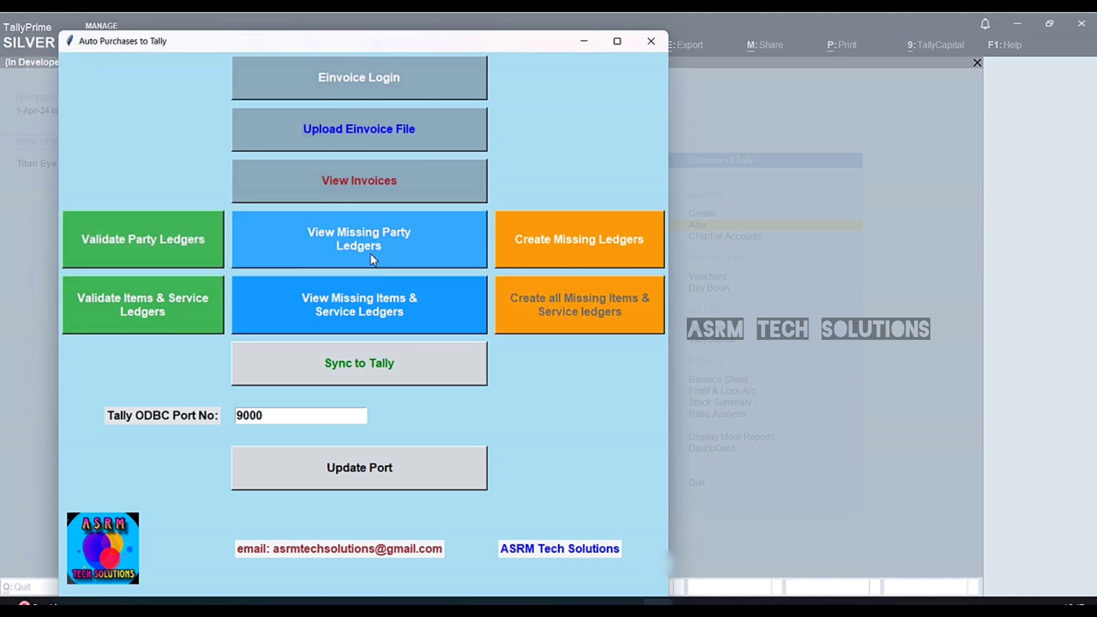
Search Tally's ledger list for 'Spec' and 'Len', confirming neither ledger exists yet
left_click(627, 602)
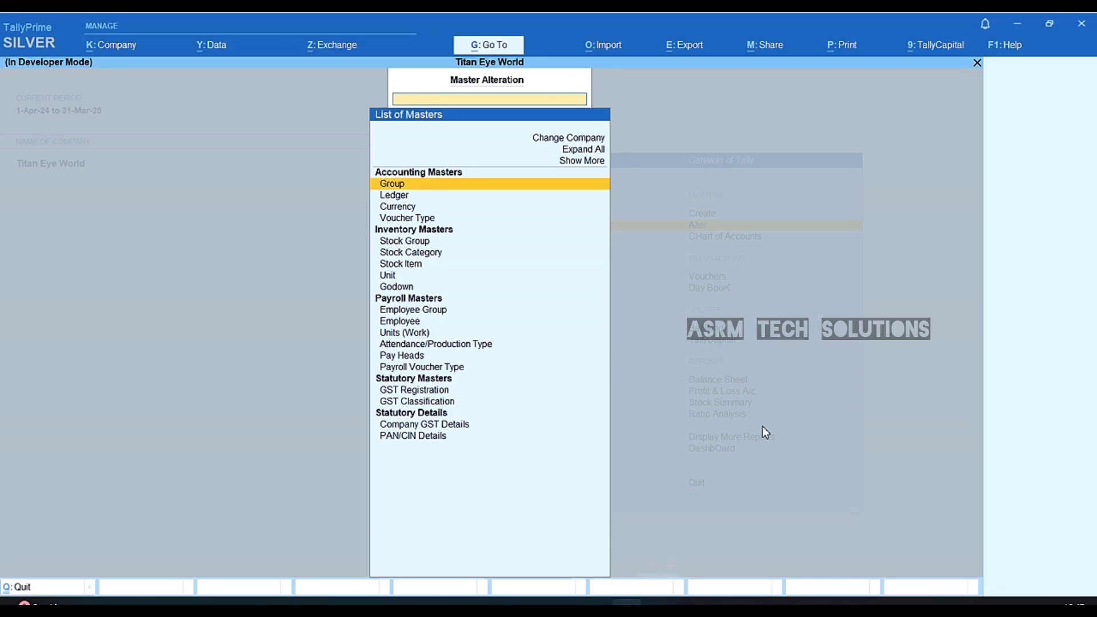
key("Down")
key("Return")
type("Spec")
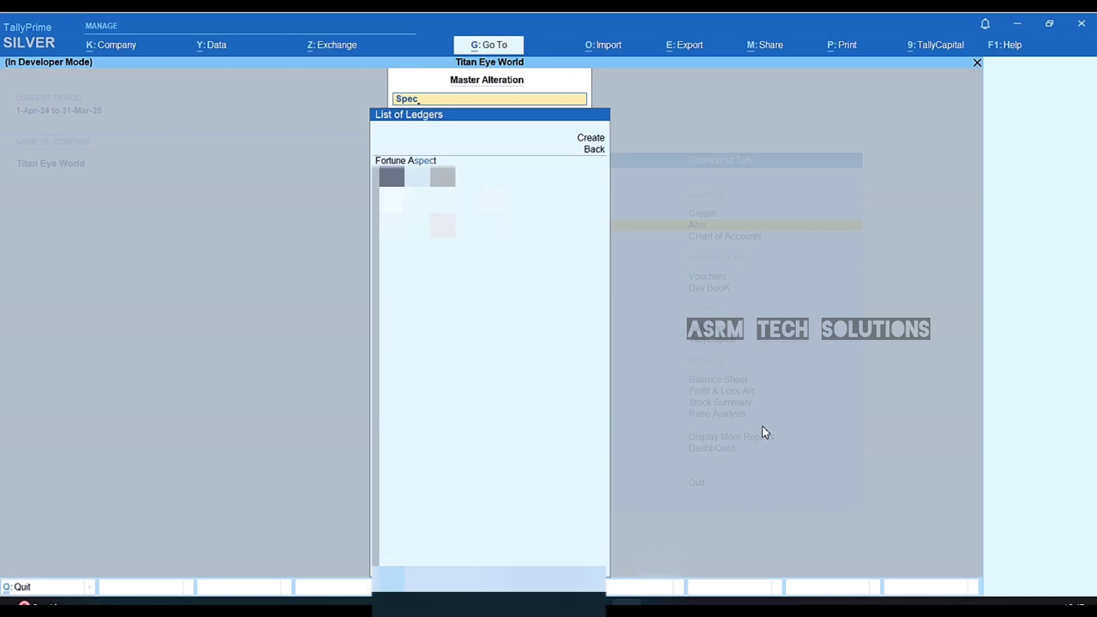
key("BackSpace")
key("BackSpace")
key("BackSpace")
key("BackSpace")
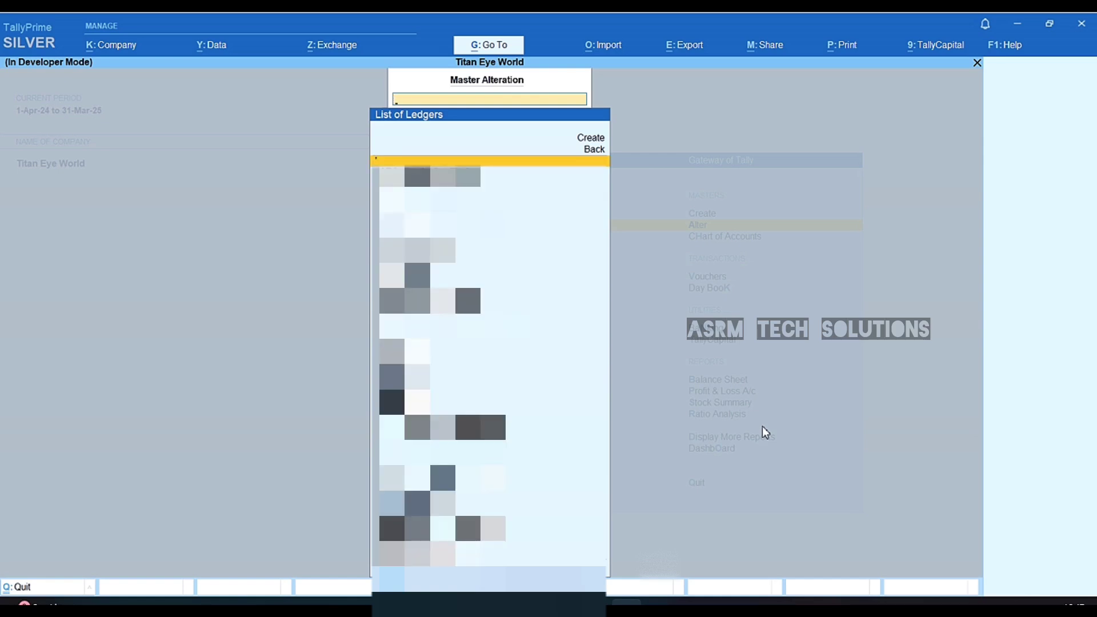
type("Le")
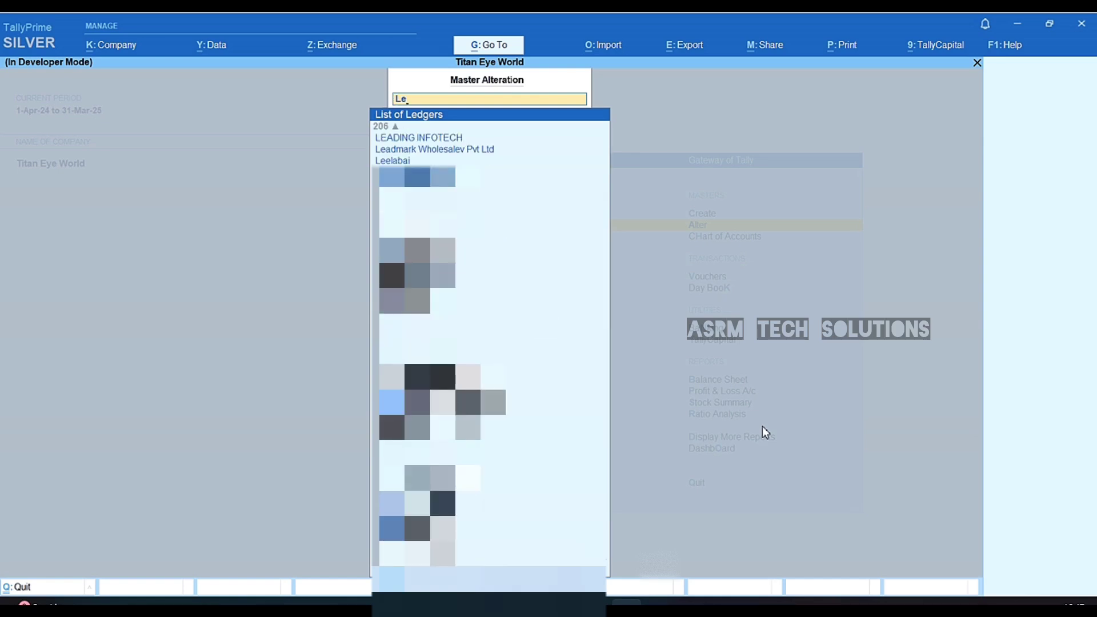
type("n")
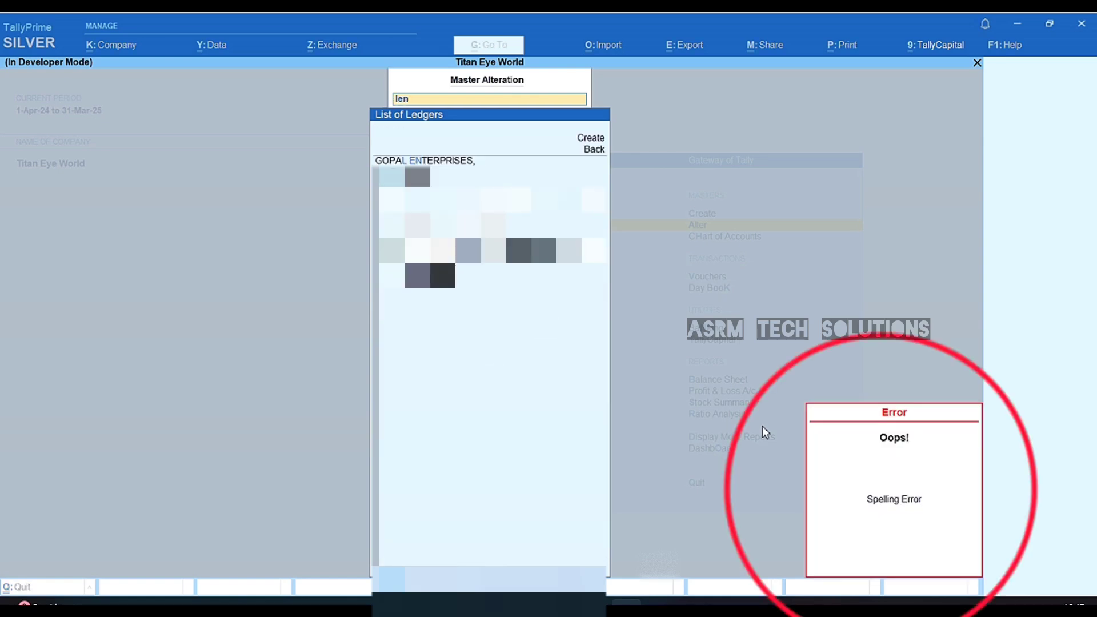
left_click(658, 601)
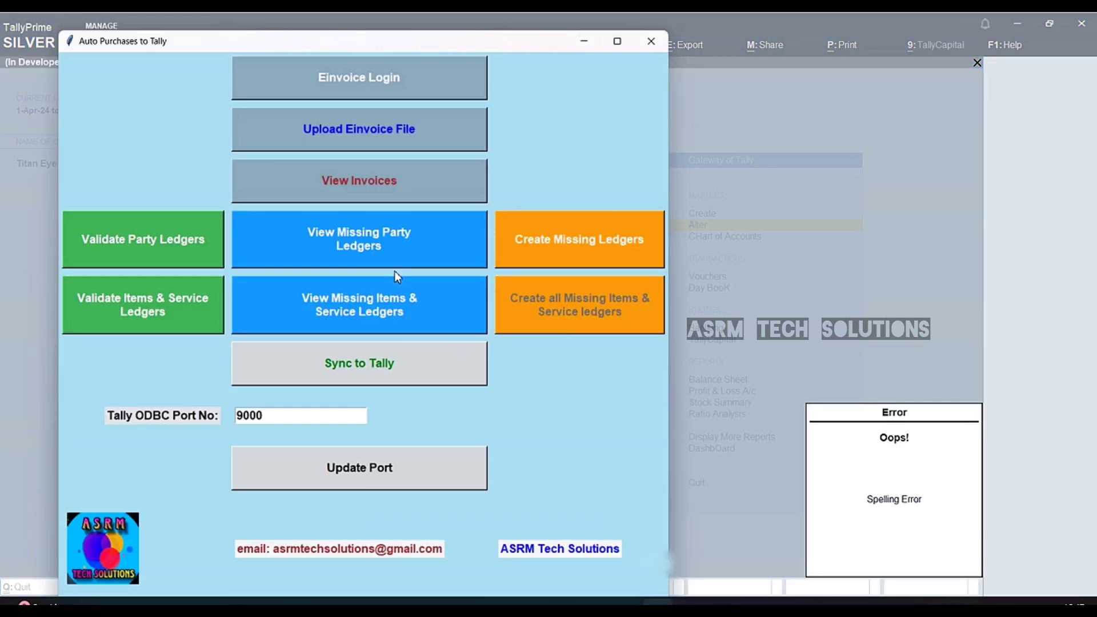
Create the five missing party ledgers in Tally and close the created ledgers list
left_click(571, 241)
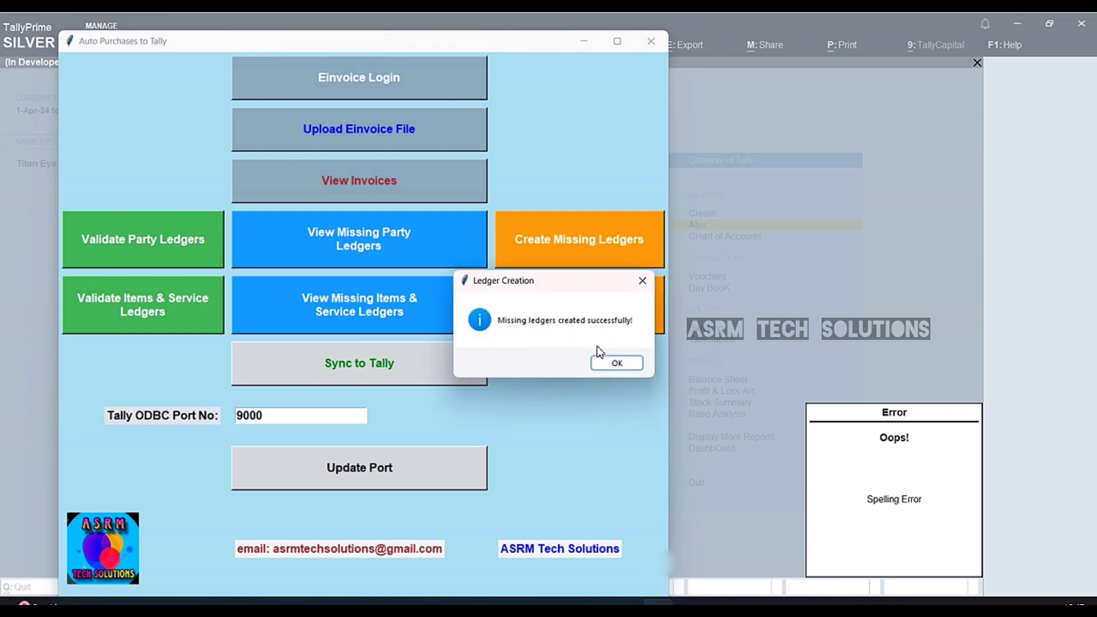
left_click(616, 368)
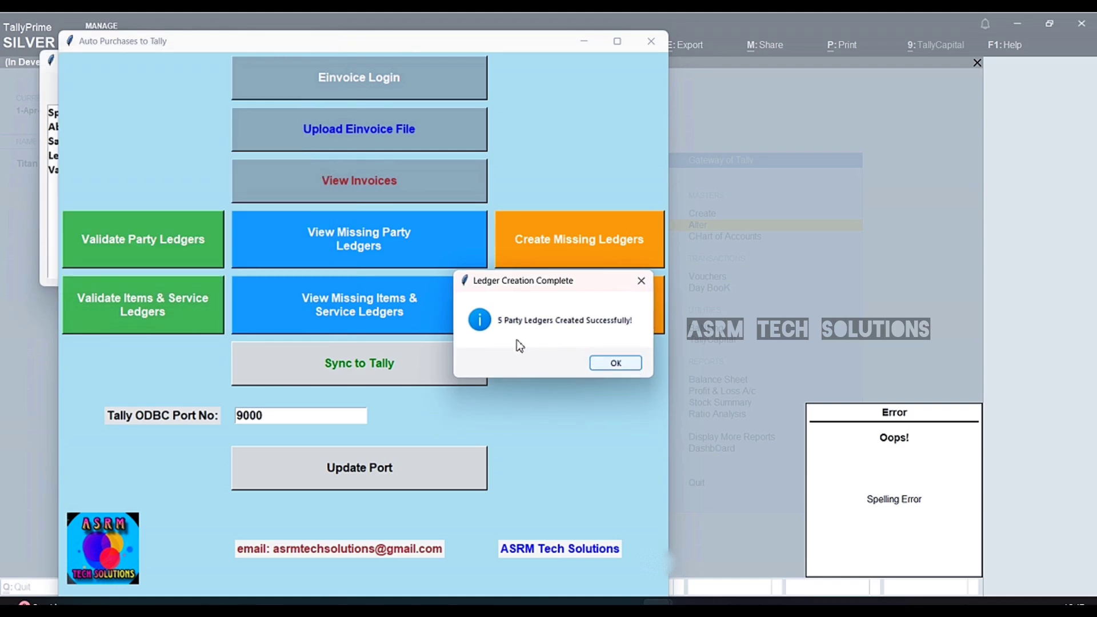
left_click(620, 363)
left_click(45, 77)
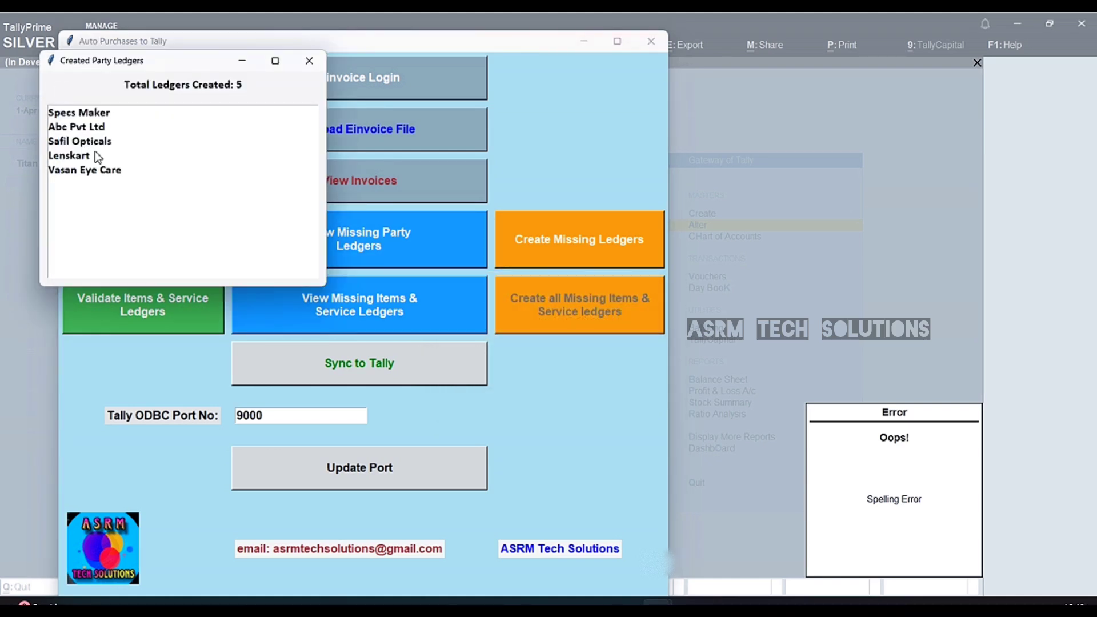
left_click(309, 60)
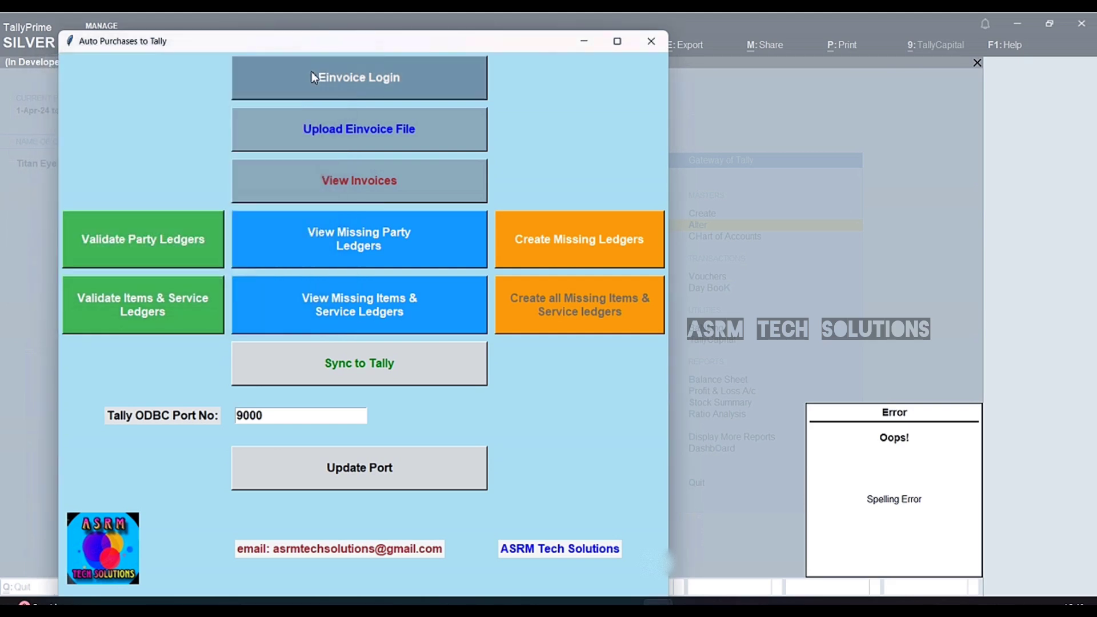
Review the Lenskart ledger's Karnataka state and GST details, quitting without saving
key("alt+Tab")
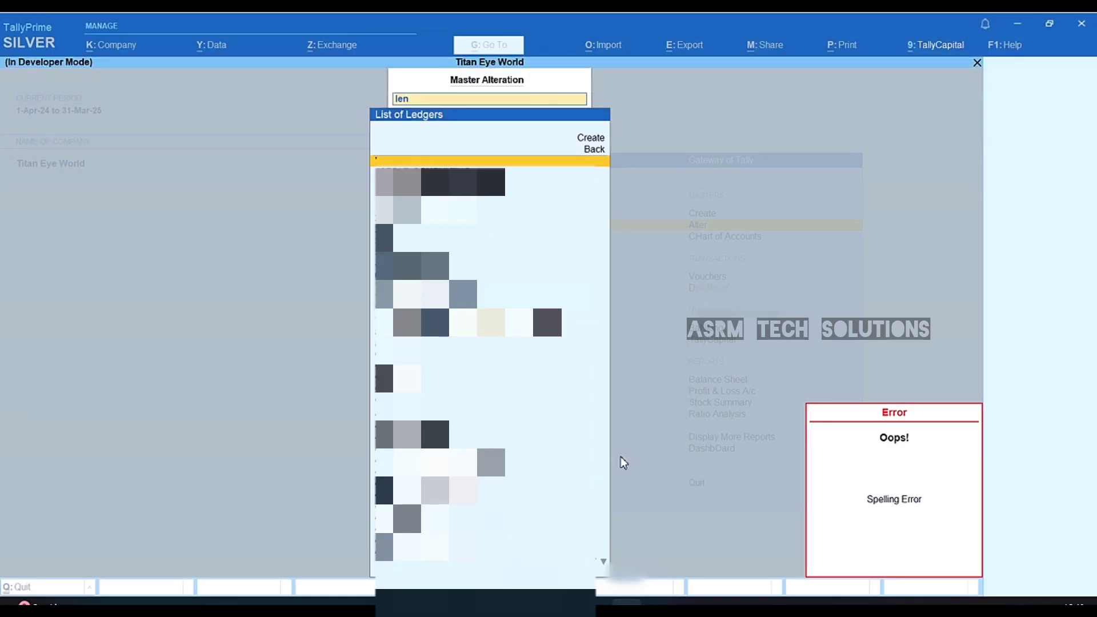
type("s")
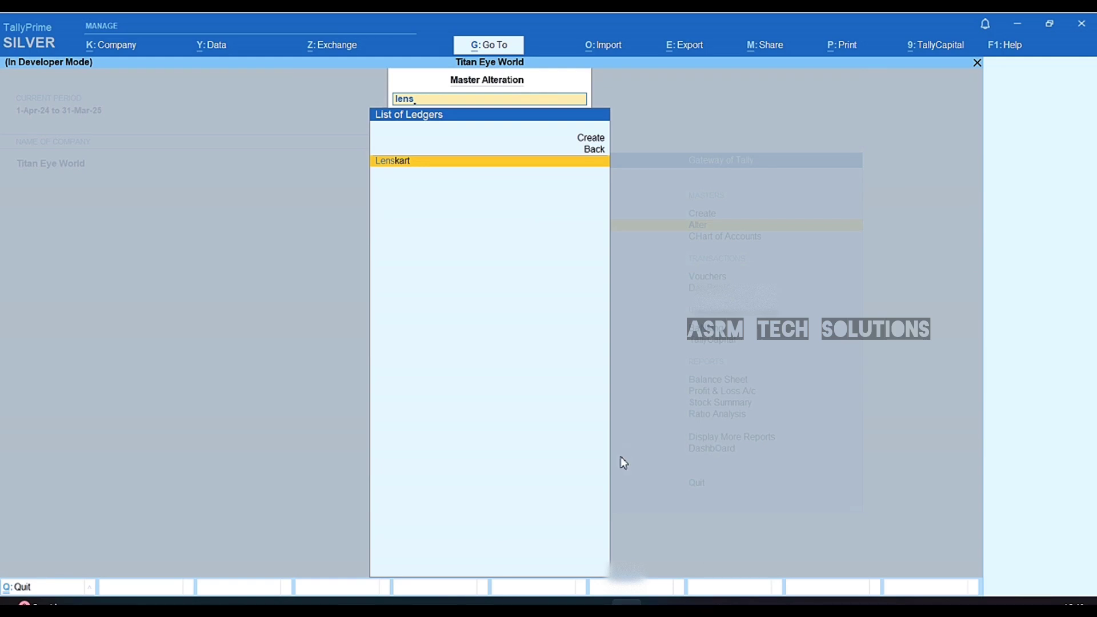
key("Return")
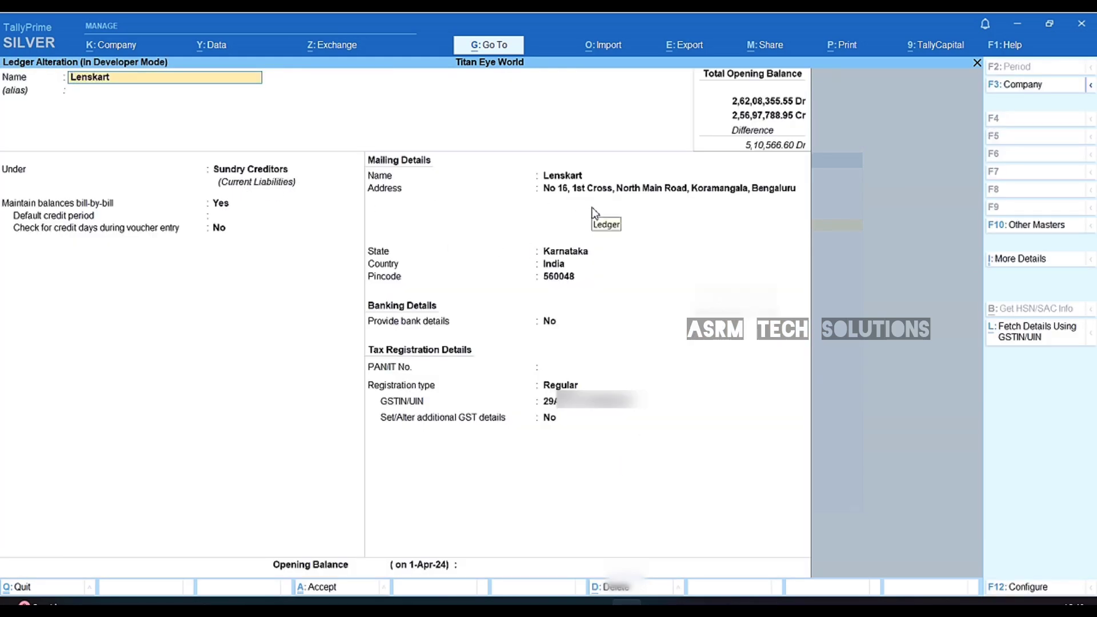
key("BackSpace")
key("Return")
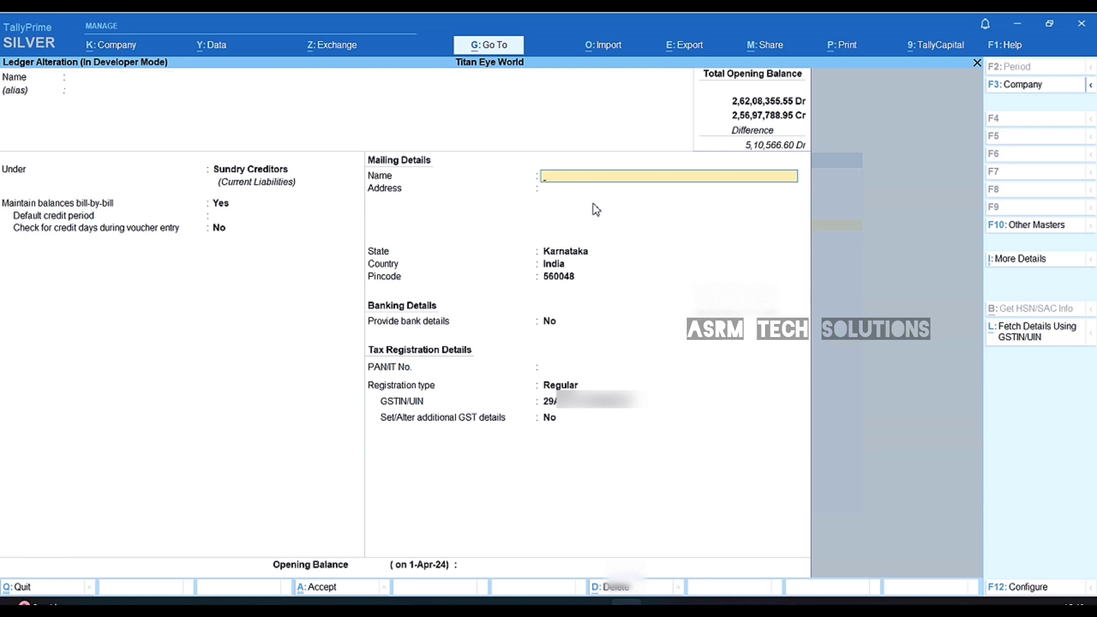
key("Escape")
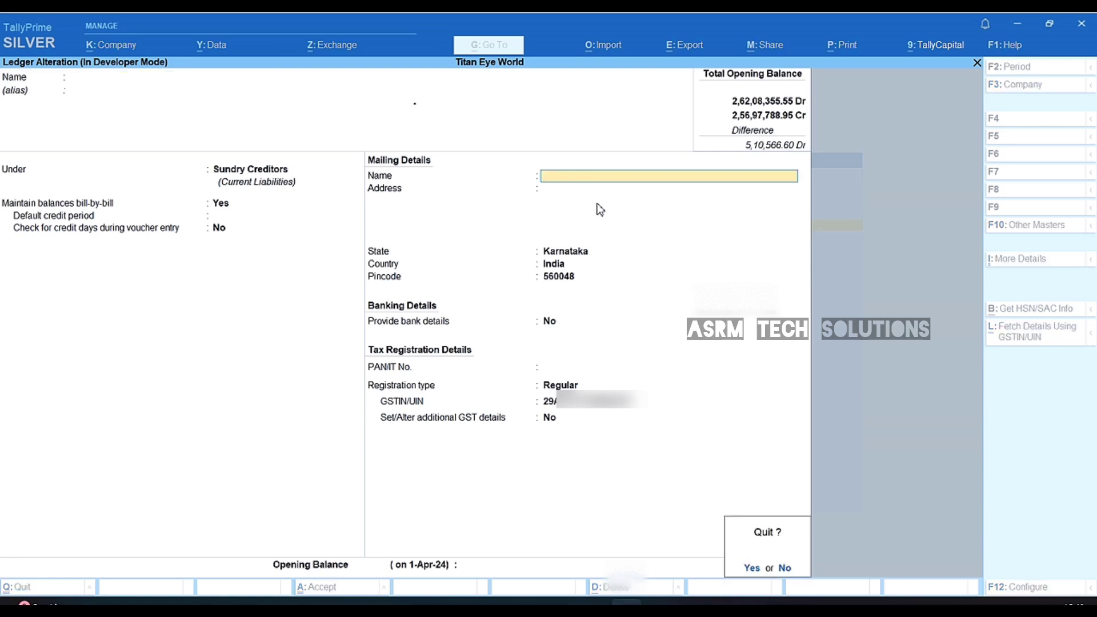
key("y")
key("Return")
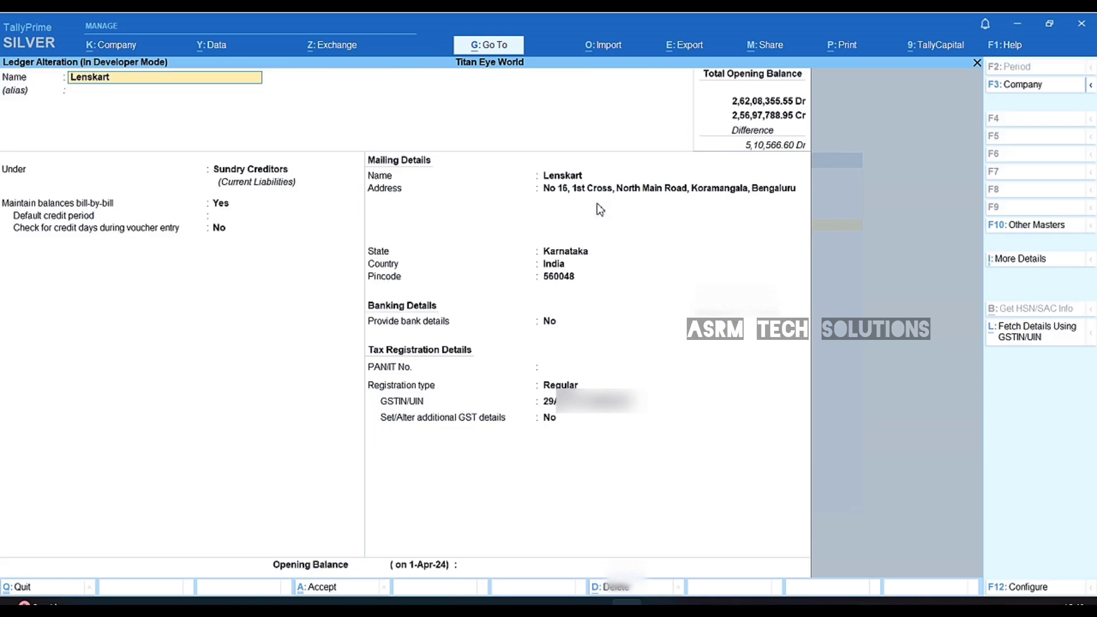
left_click(577, 252)
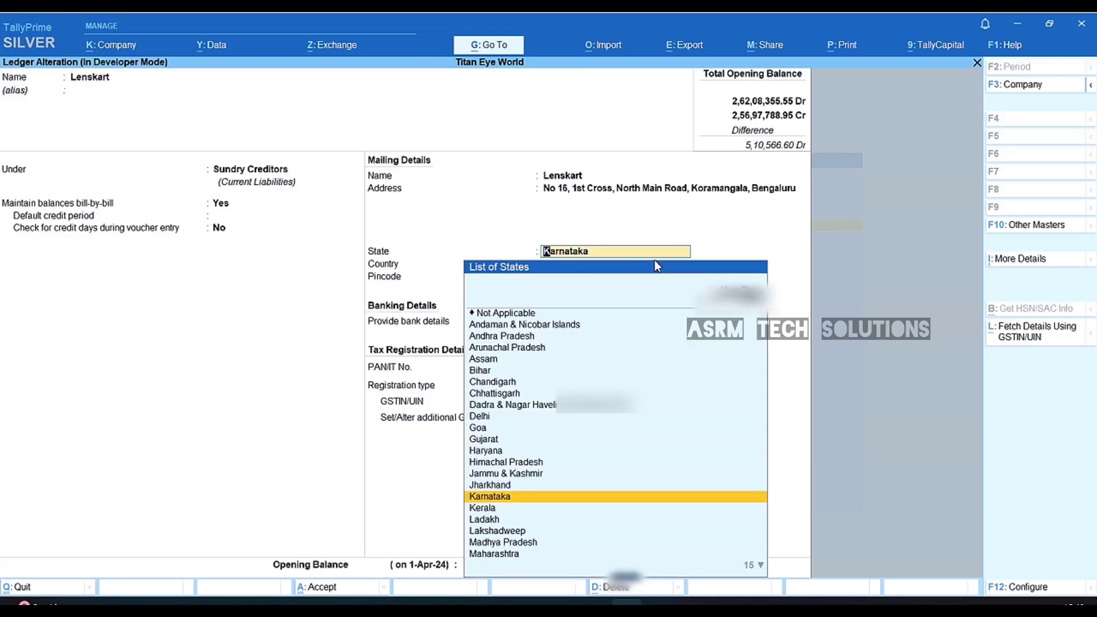
key("Return")
key("Return")
key("Return")
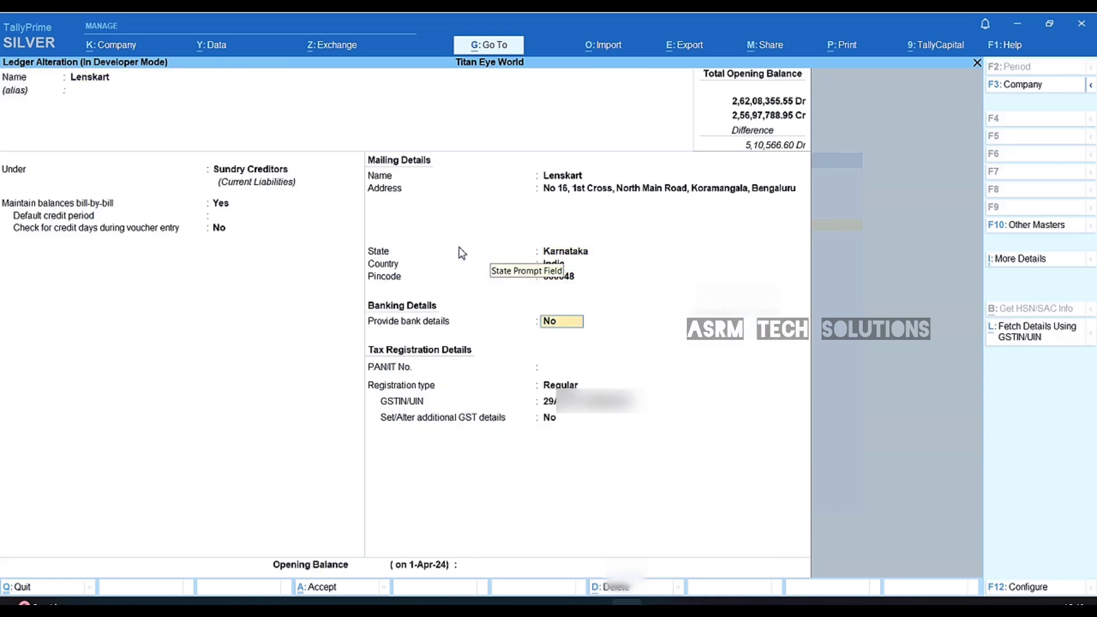
key("Return")
key("Return")
key("Return")
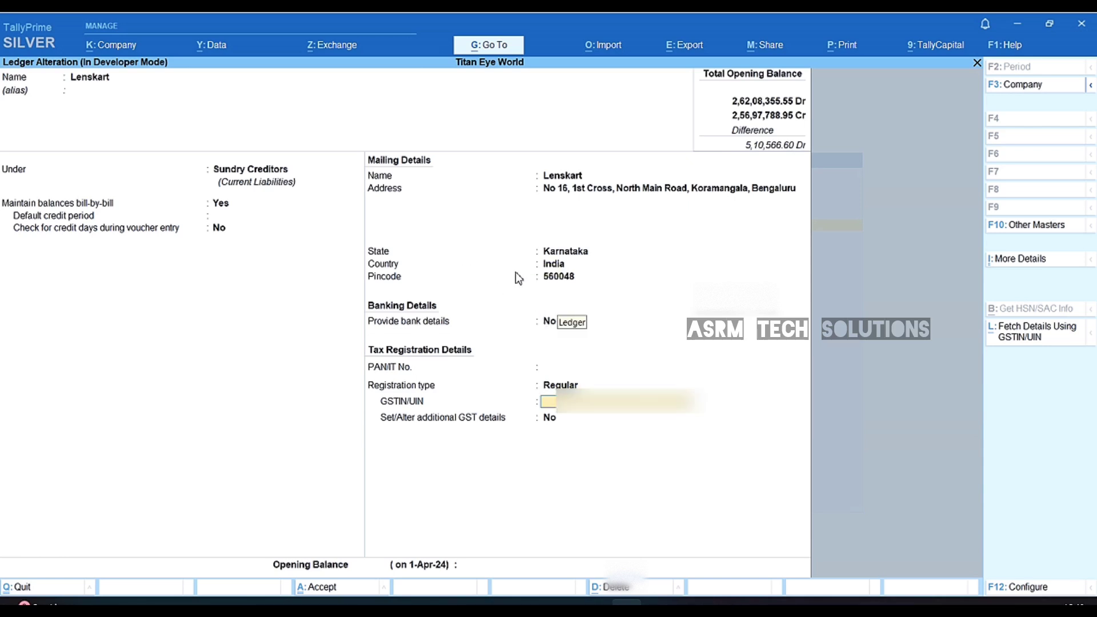
key("Escape")
Open the Specs Maker ledger to confirm its details, then quit without saving
type("y")
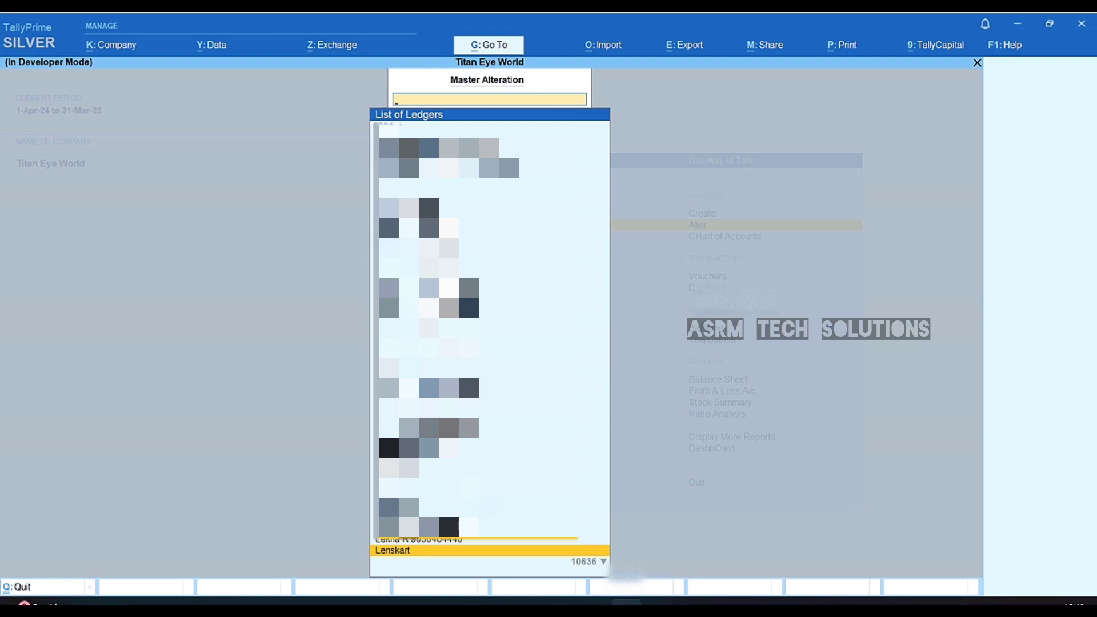
type("l")
key("BackSpace")
type("specs")
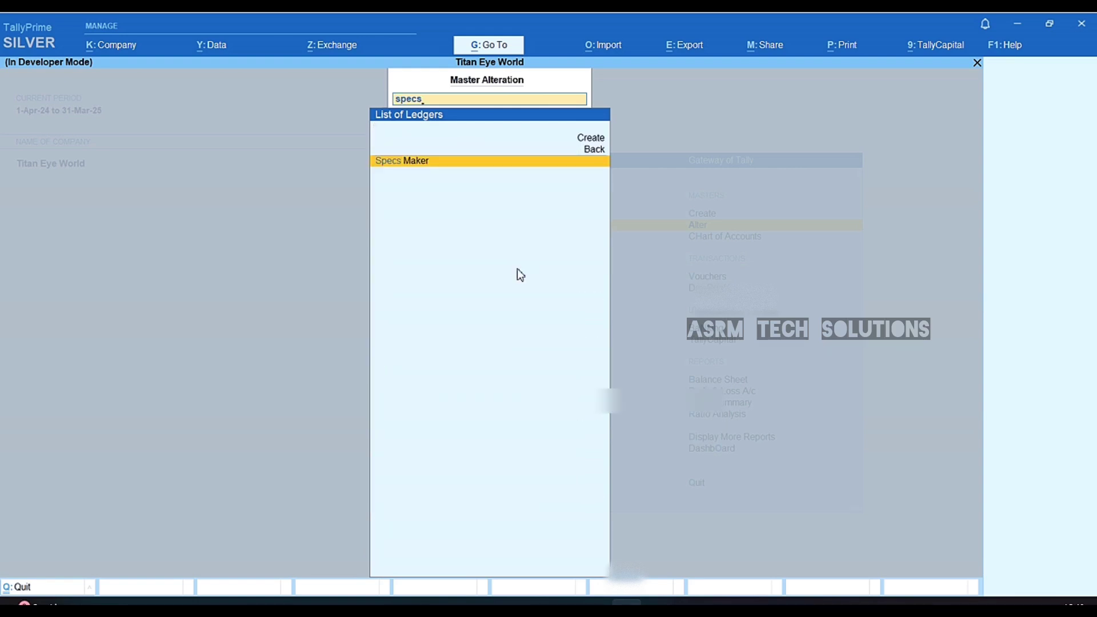
key("Return")
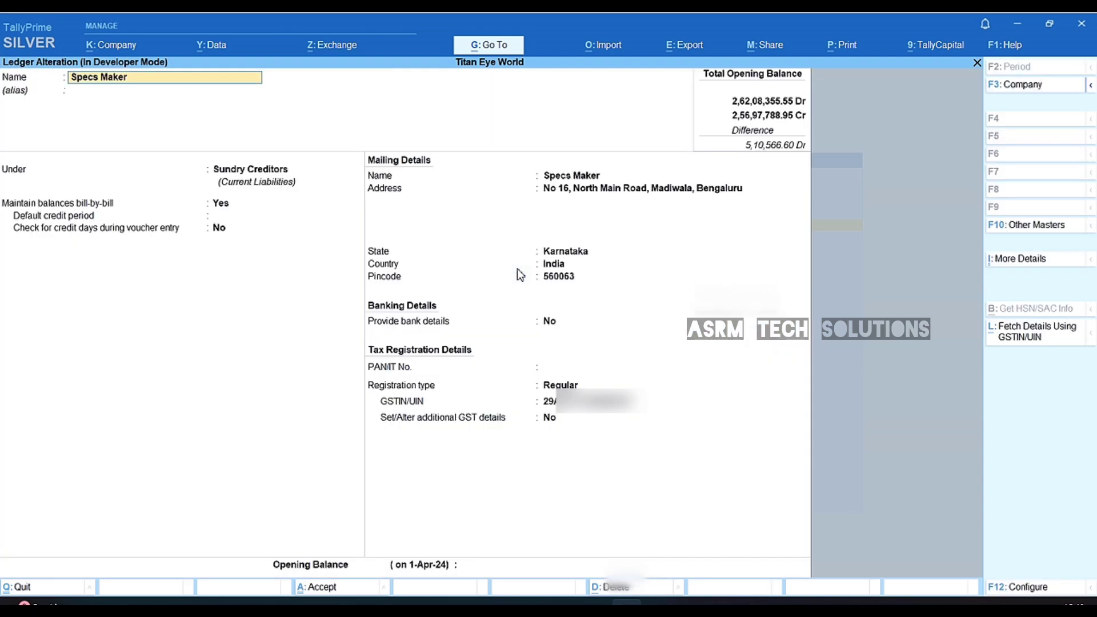
key("Escape")
key("Escape")
key("Return")
key("Escape")
key("Escape")
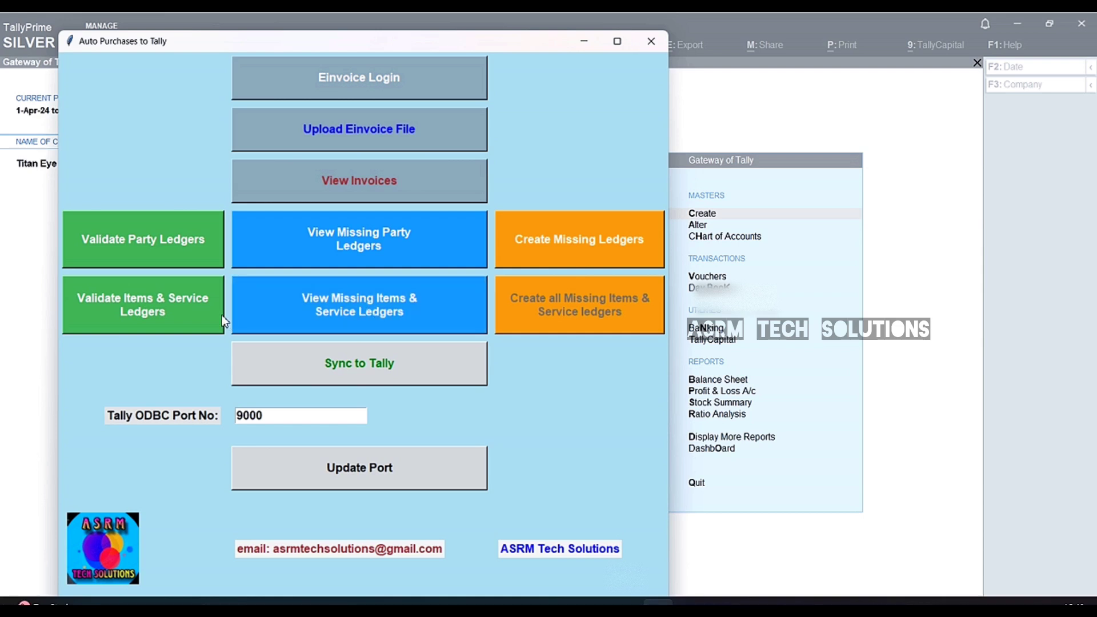
Validate items and service ledgers, then browse the five missing frame items plus Fitting Charges
left_click(177, 306)
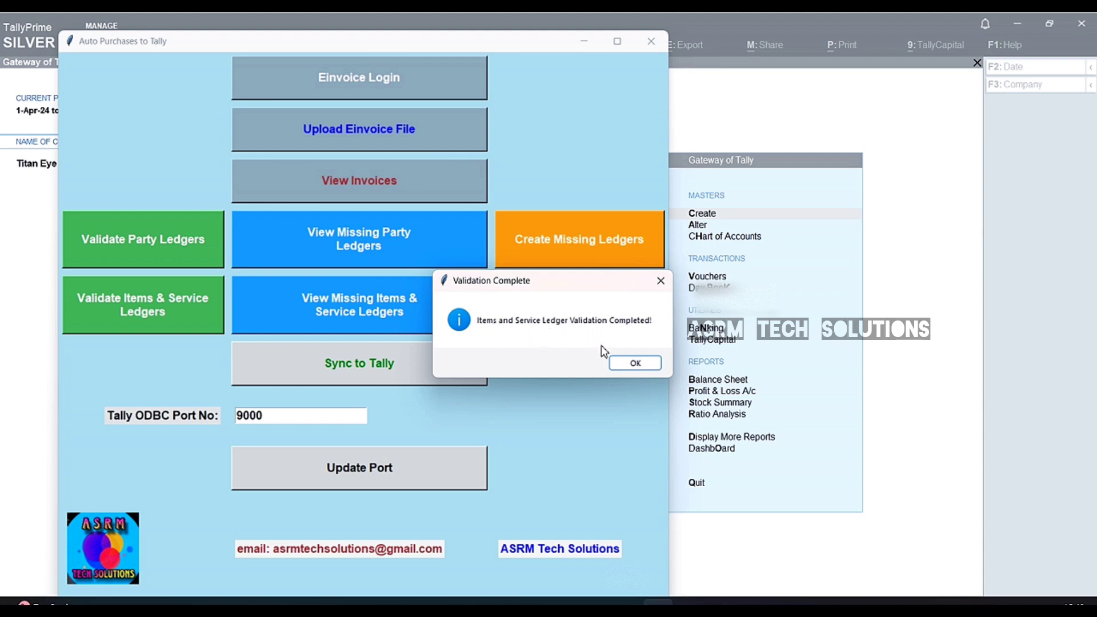
left_click(627, 366)
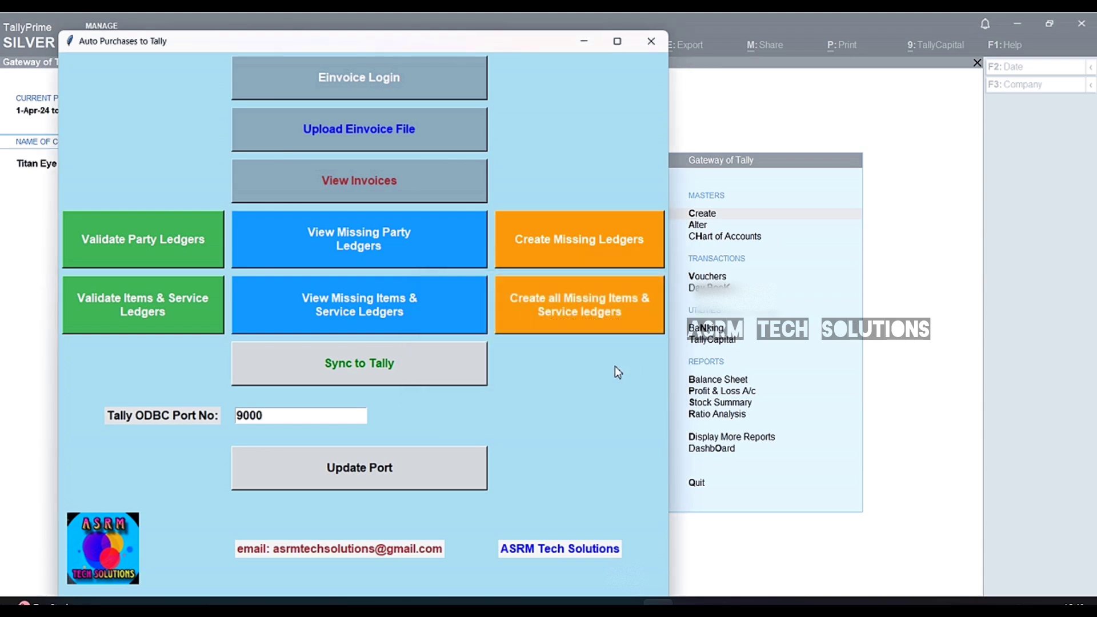
left_click(365, 301)
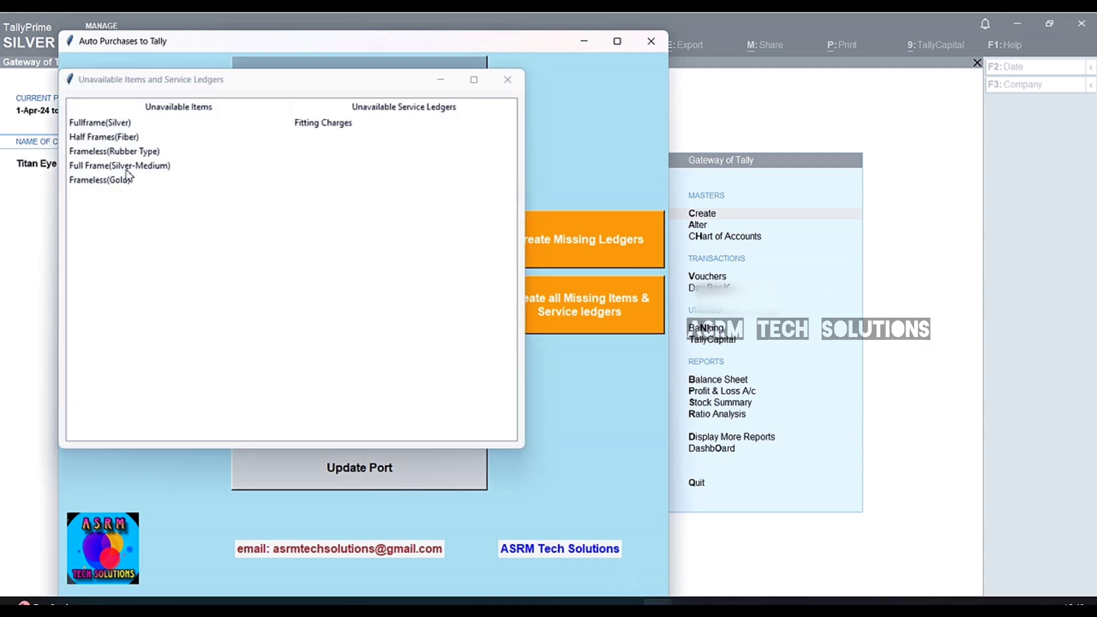
left_click(119, 127)
left_click(118, 138)
left_click(123, 153)
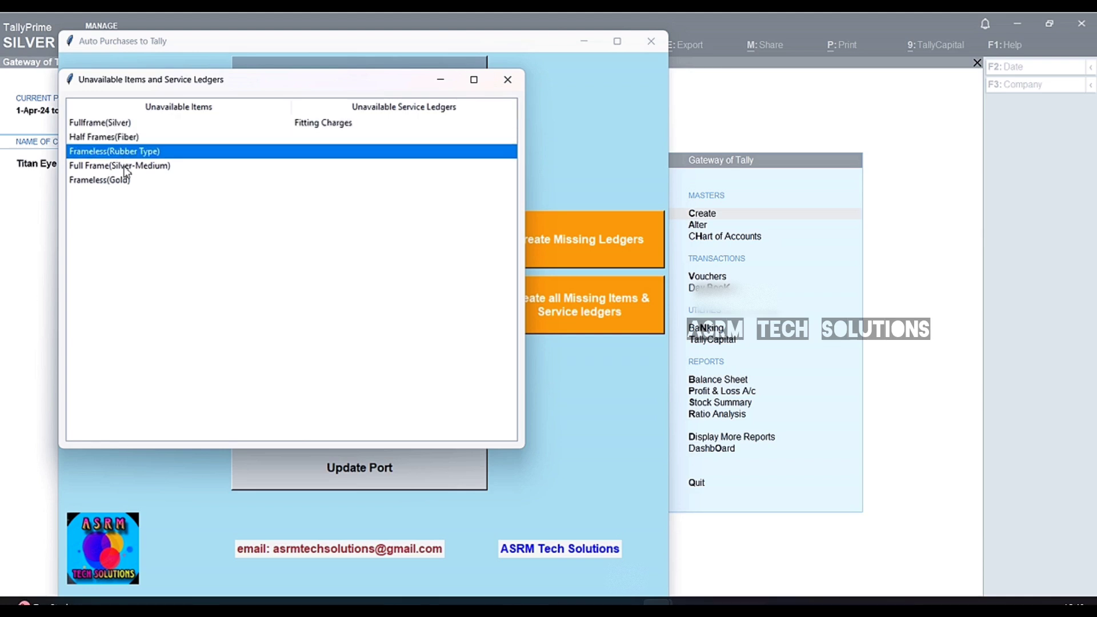
left_click(125, 167)
left_click(123, 180)
left_click(126, 152)
left_click(128, 125)
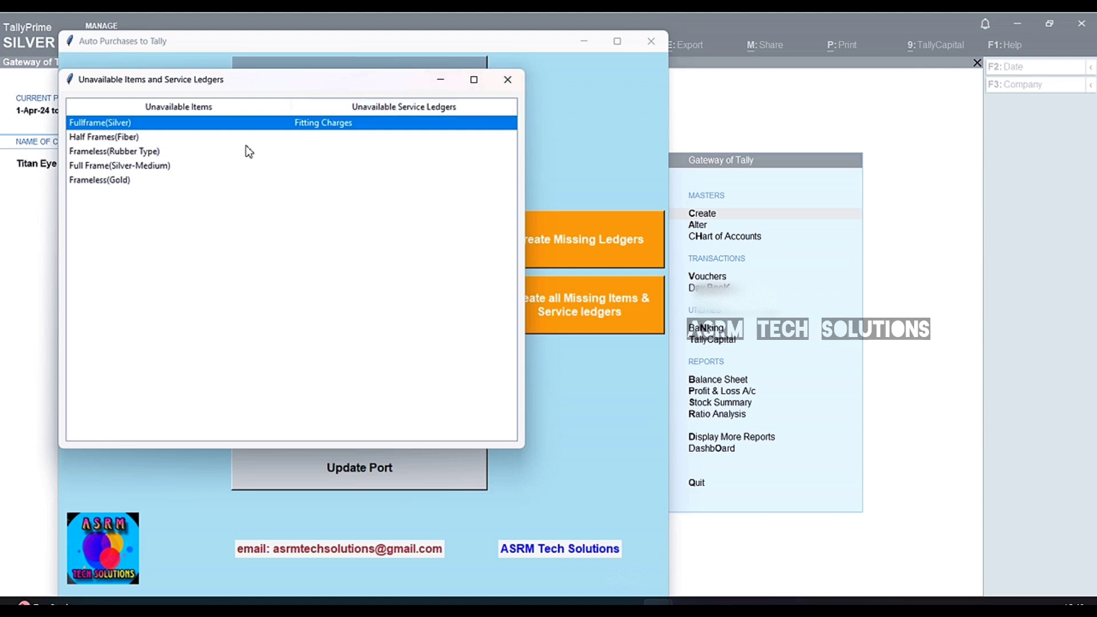
Reopen the missing items list and select the Fullframe(Silver) entry
left_click(507, 85)
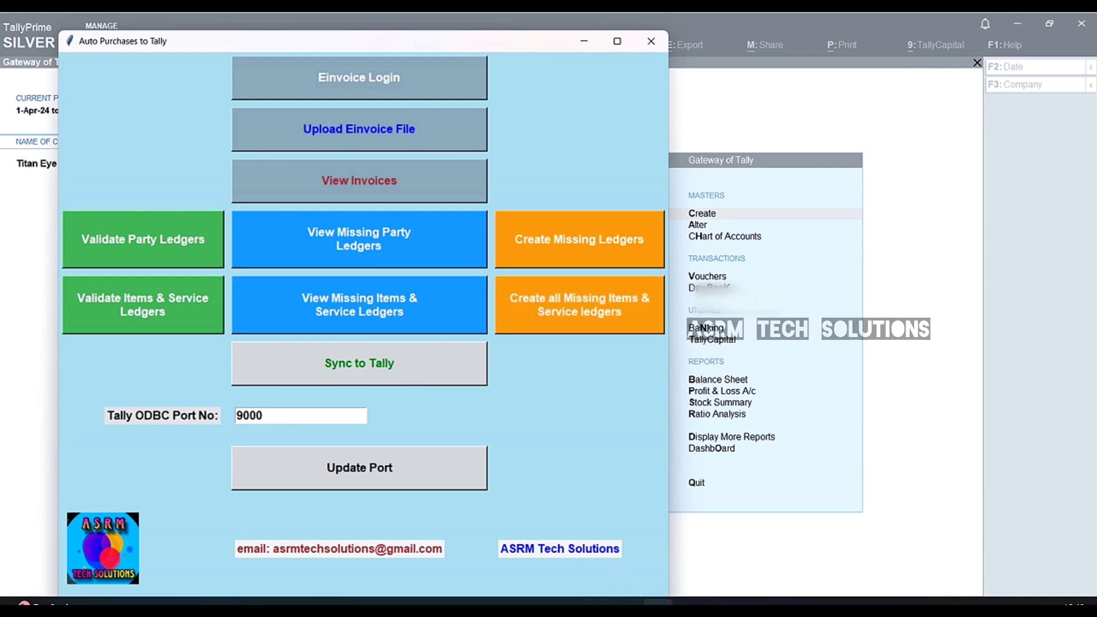
left_click(405, 303)
left_click(132, 142)
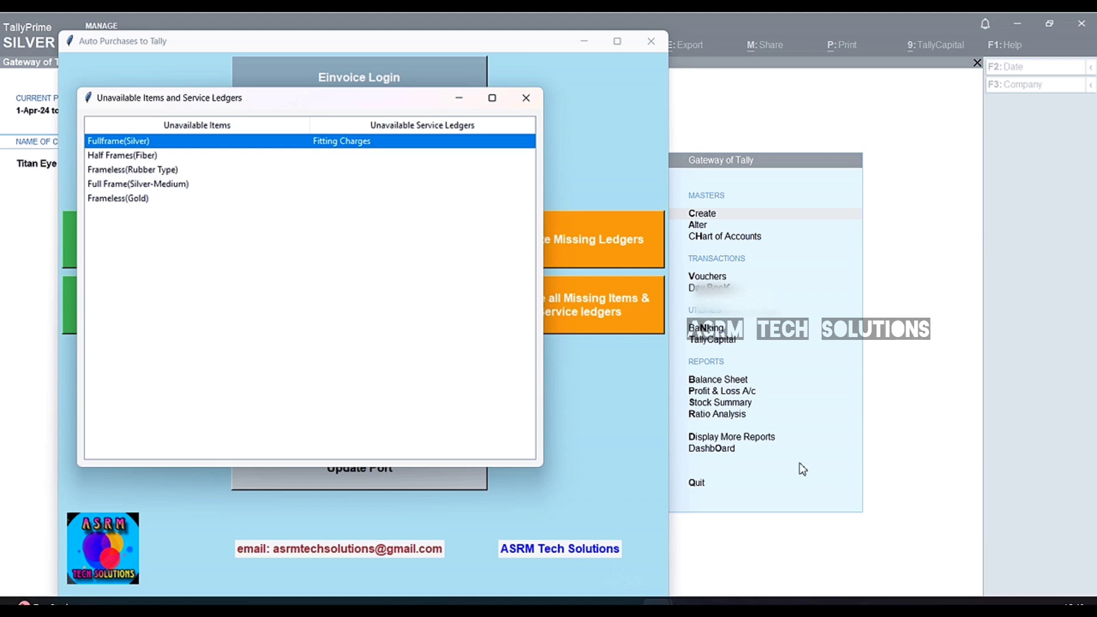
left_click(907, 331)
Search the stock items to alter for 'ful', find no matches, and return to Gateway of Tally
key("Down")
key("Return")
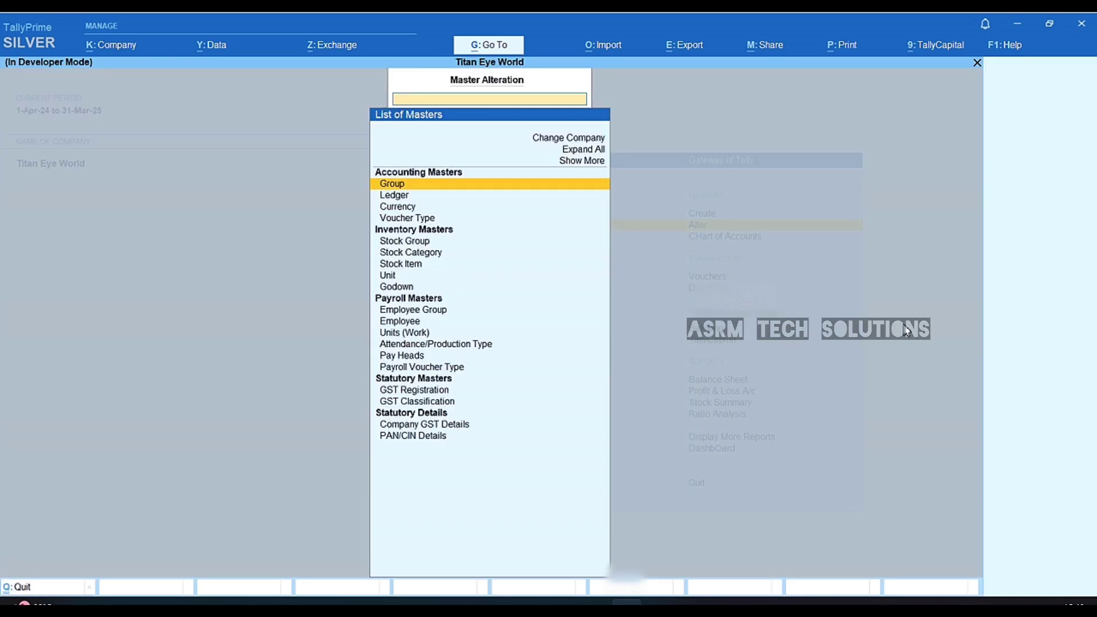
key("Down")
key("Down")
key("Down")
key("Down")
key("Down")
key("Down")
key("Return")
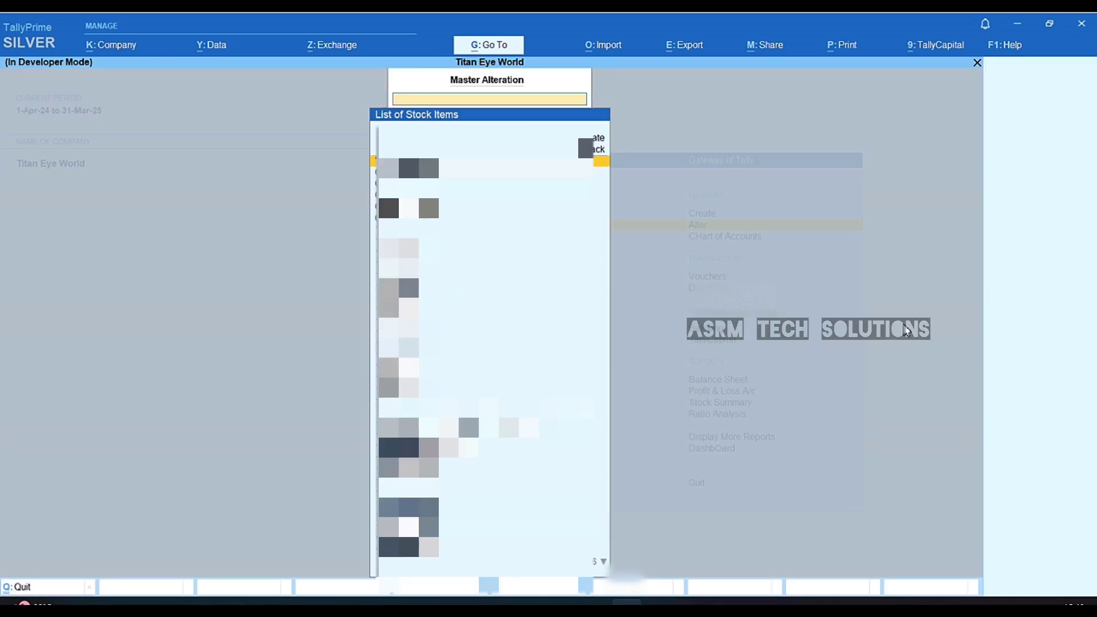
type("ful")
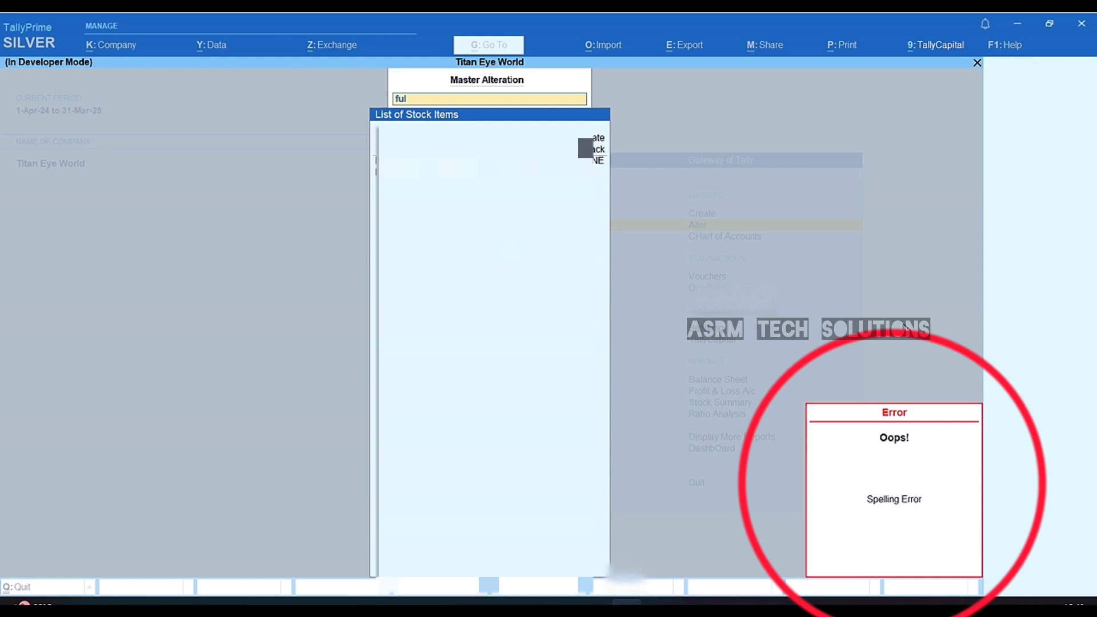
key("BackSpace")
key("BackSpace")
key("BackSpace")
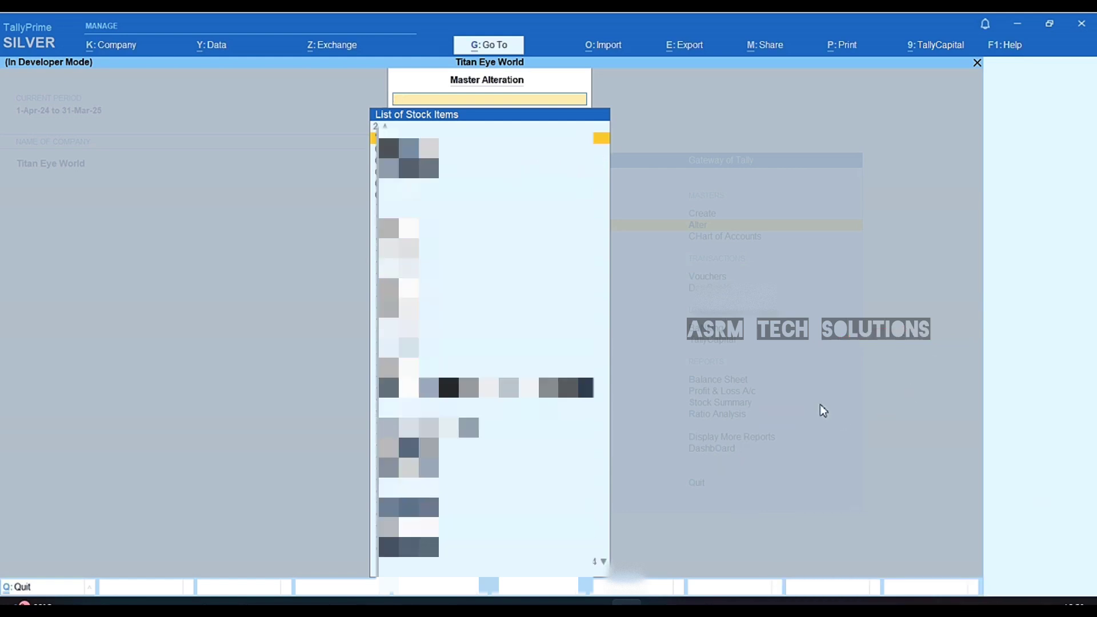
key("Escape")
key("Escape")
Close the Unavailable Items window and return to Auto Purchases to Tally
mouse_move(656, 603)
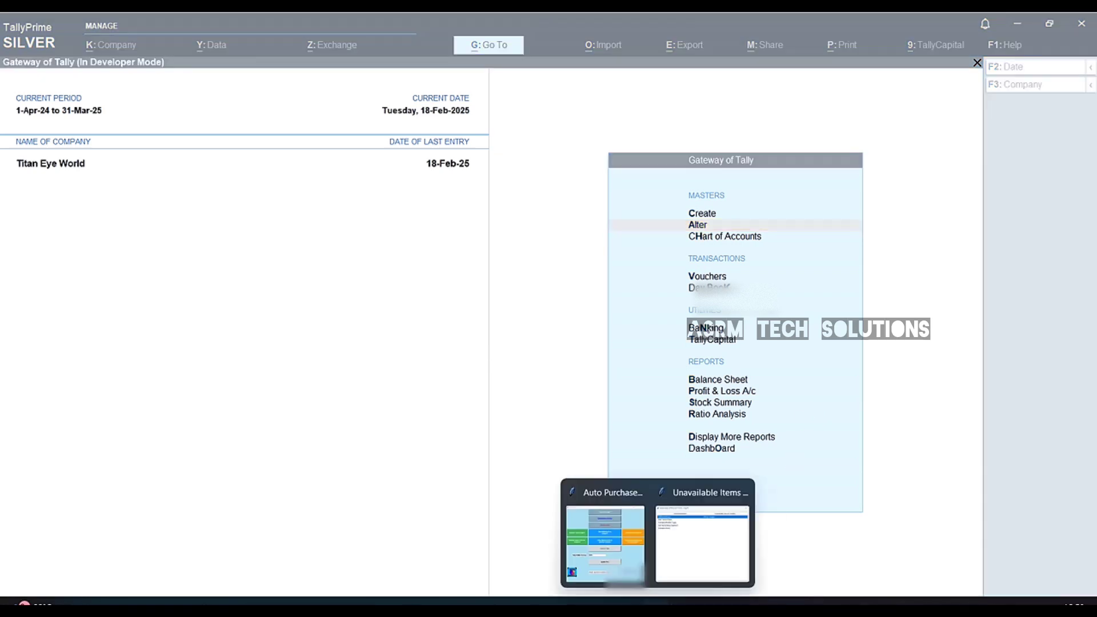
left_click(687, 533)
left_click(526, 94)
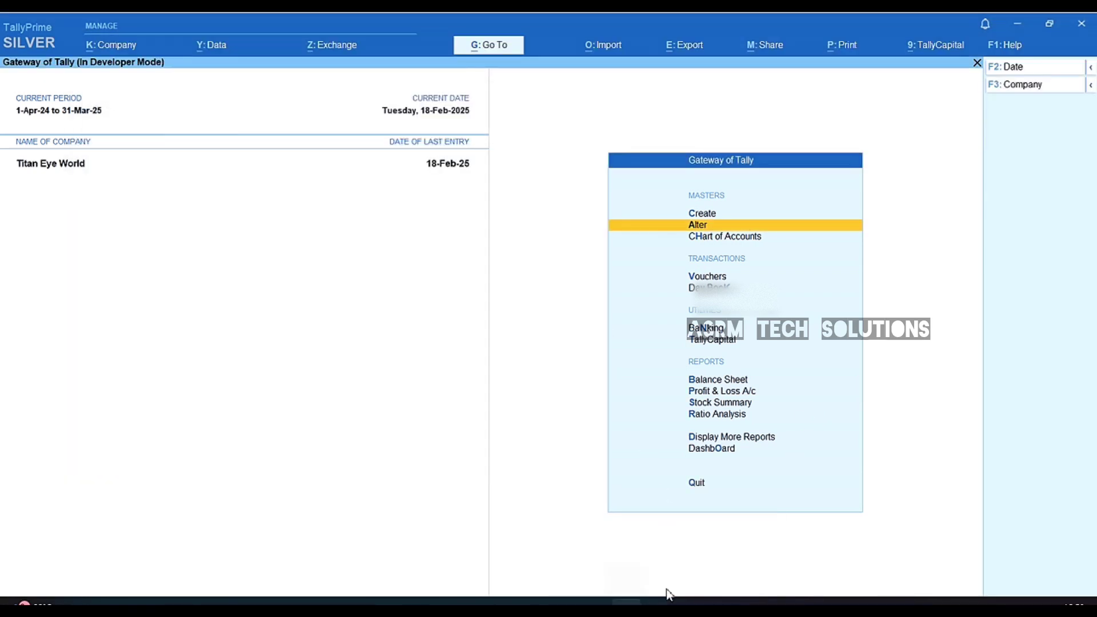
left_click(668, 598)
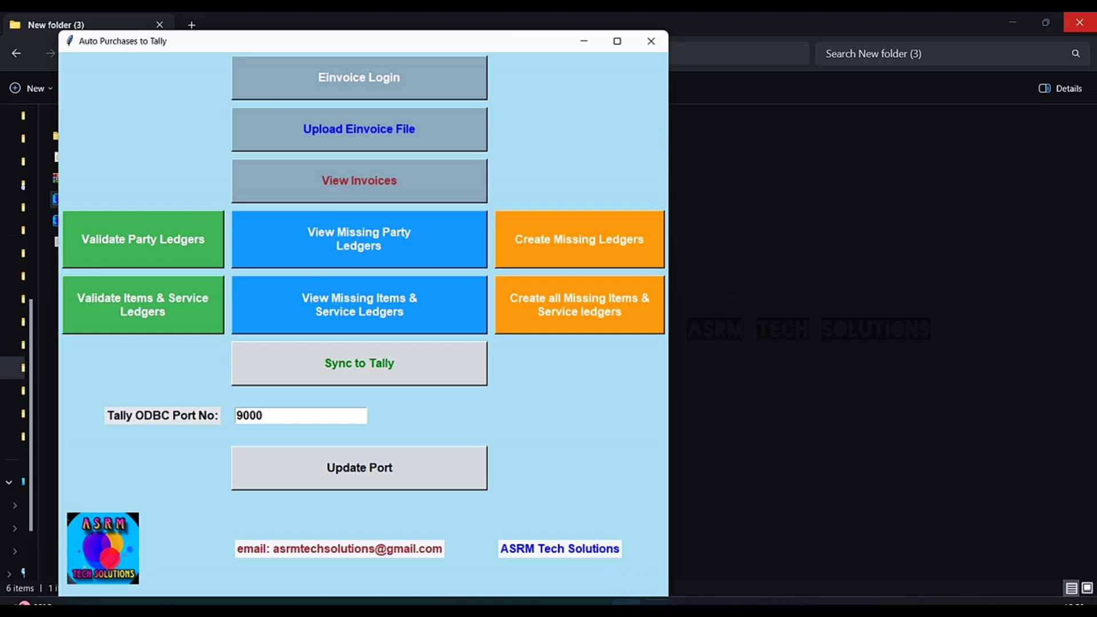
Create the 5 missing items and 1 service ledger in Tally, then close the sync tool
left_click(594, 315)
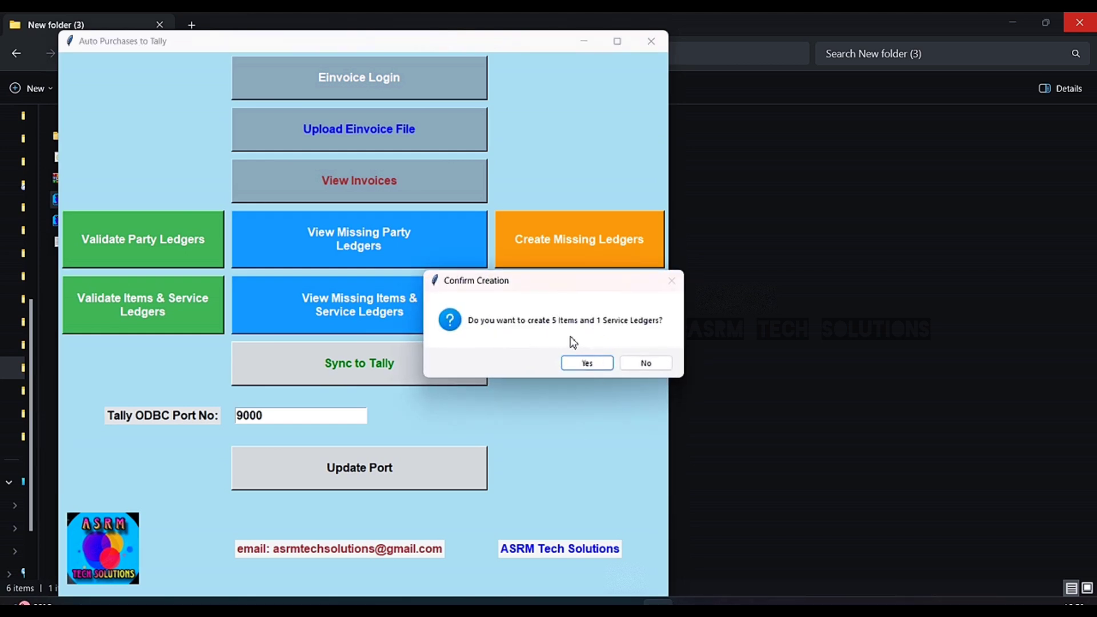
left_click(592, 369)
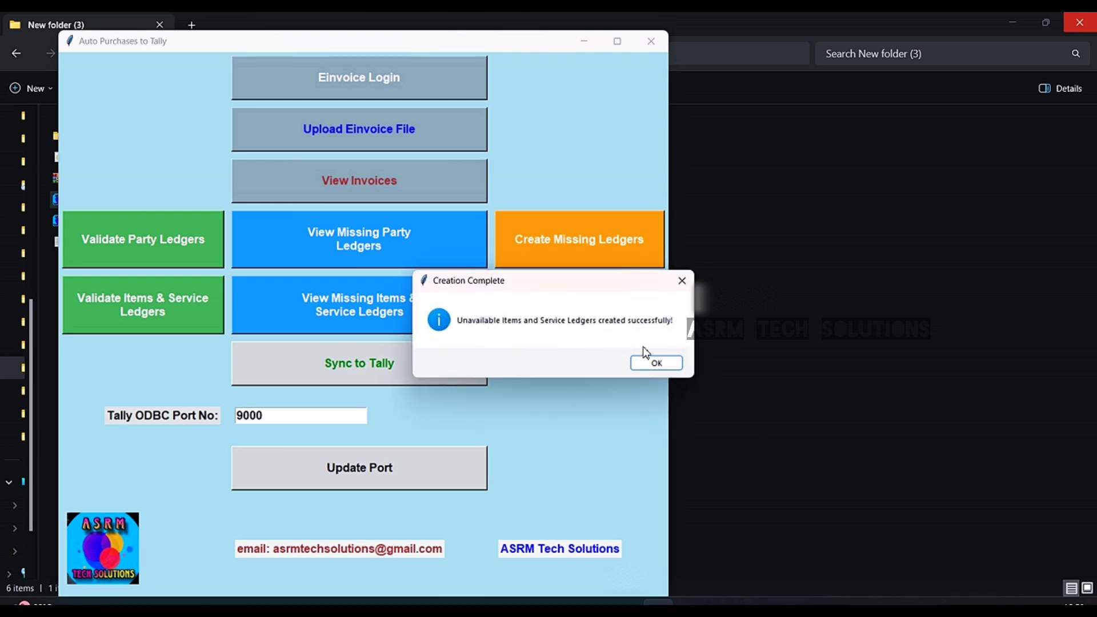
left_click(655, 365)
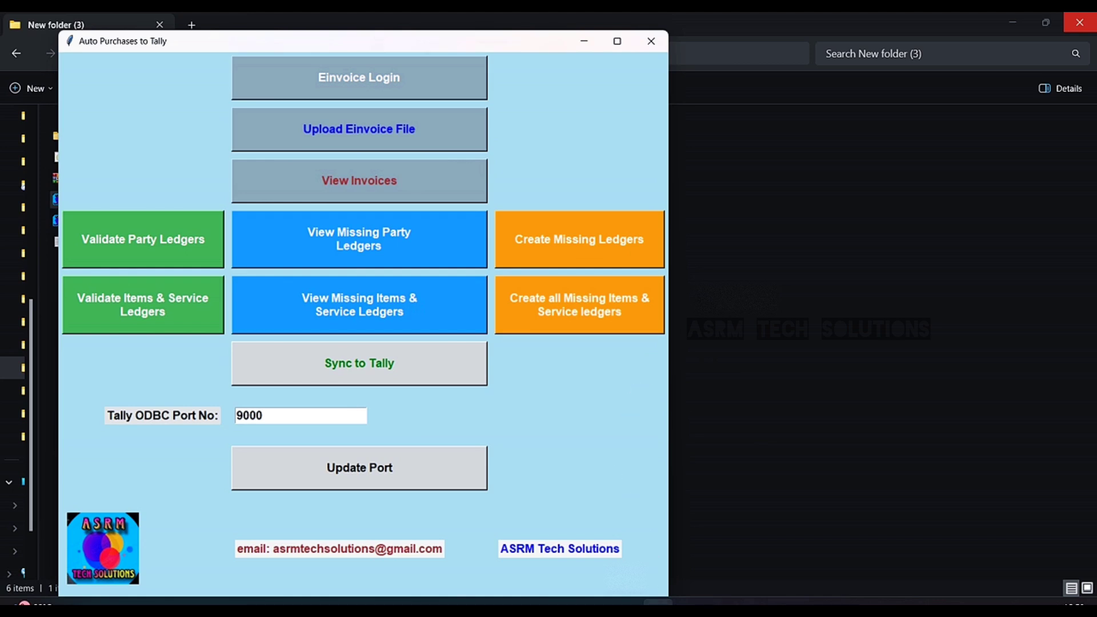
key("alt+F4")
left_click(690, 602)
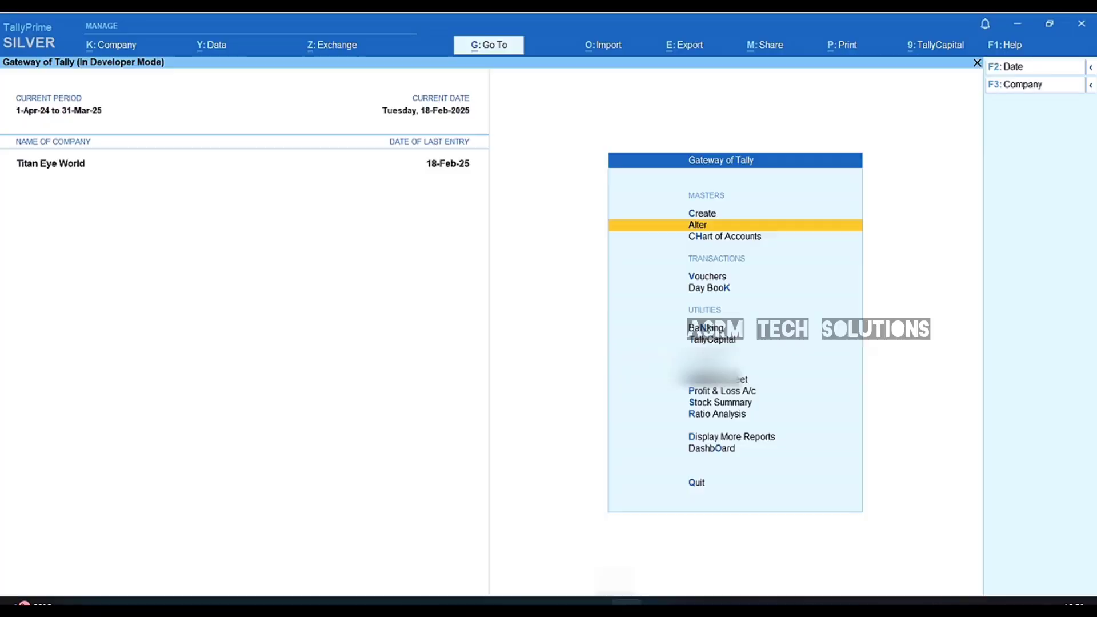
Filter the stock items to alter by 'Full', showing Fullframe(Silver) and Full Frame(Silver-Medium)
key("Return")
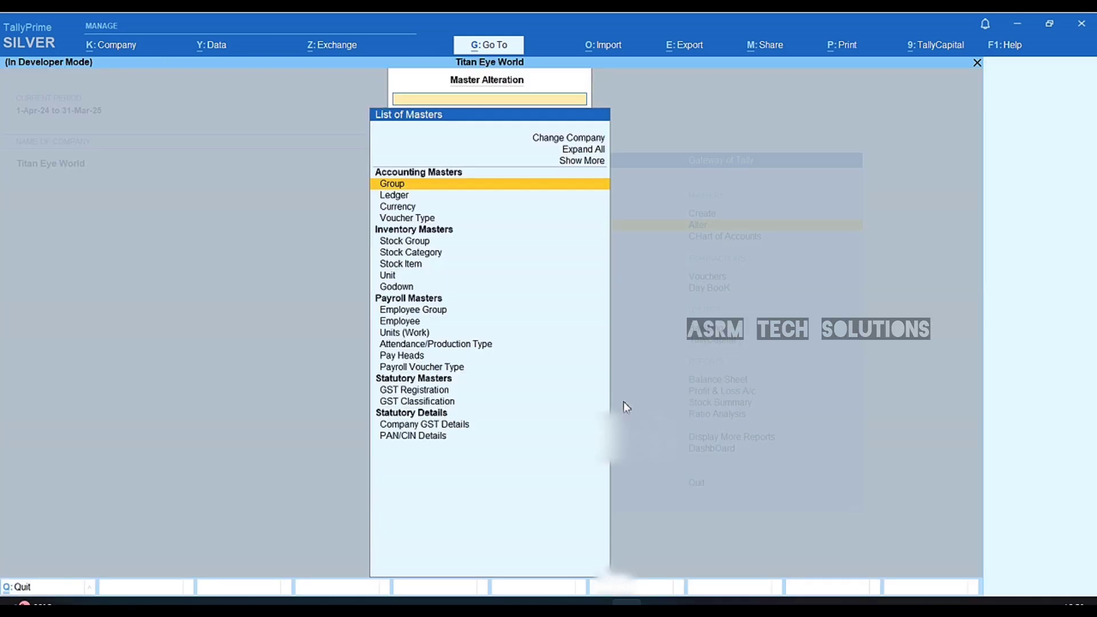
key("Down")
key("Down")
key("Down")
key("Down")
key("Down")
key("Down")
key("Return")
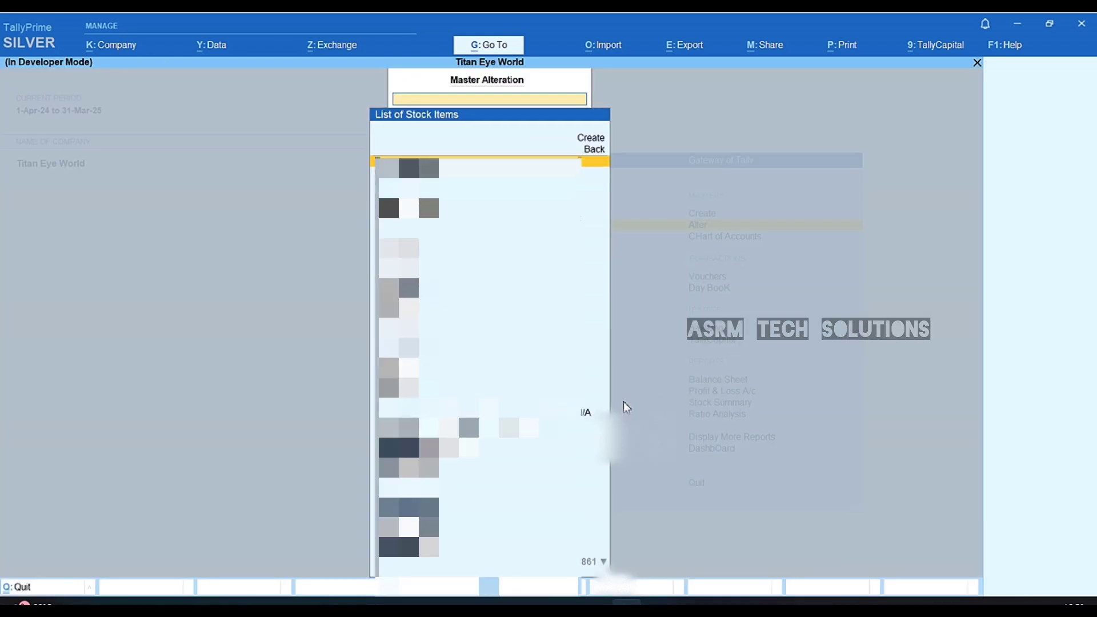
type("Full")
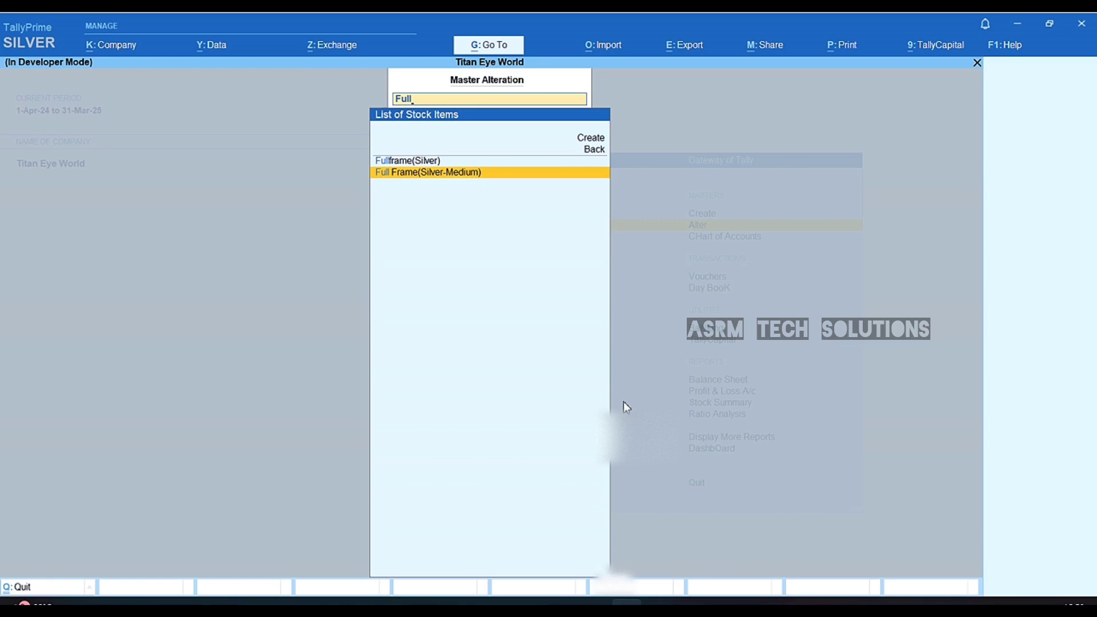
Review the unavailable items and ledgers list in Auto Purchases to Tally, then close it
left_click(658, 602)
left_click(344, 294)
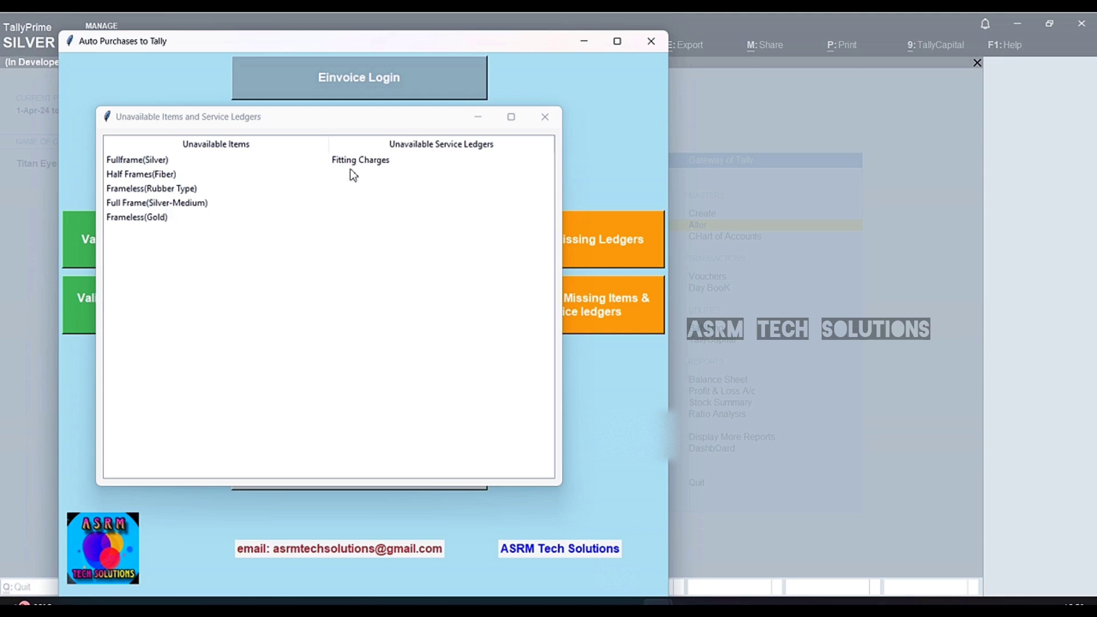
left_click(544, 117)
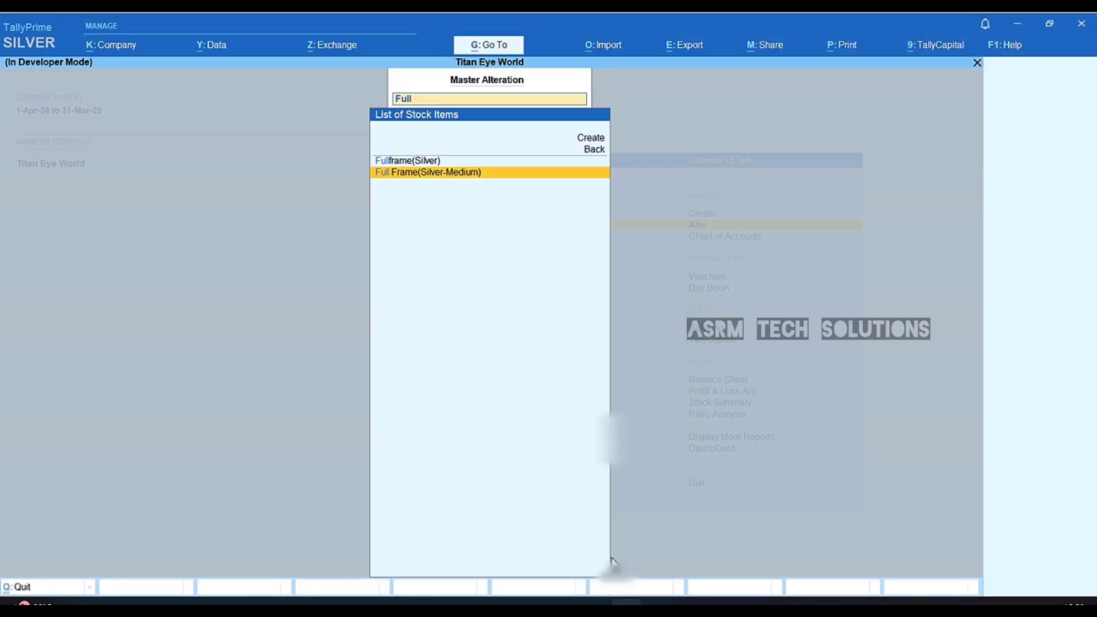
Save Fullframe(Silver) with units nos, HSN/SAC 90031900, 12% GST and Goods supply
key("Up")
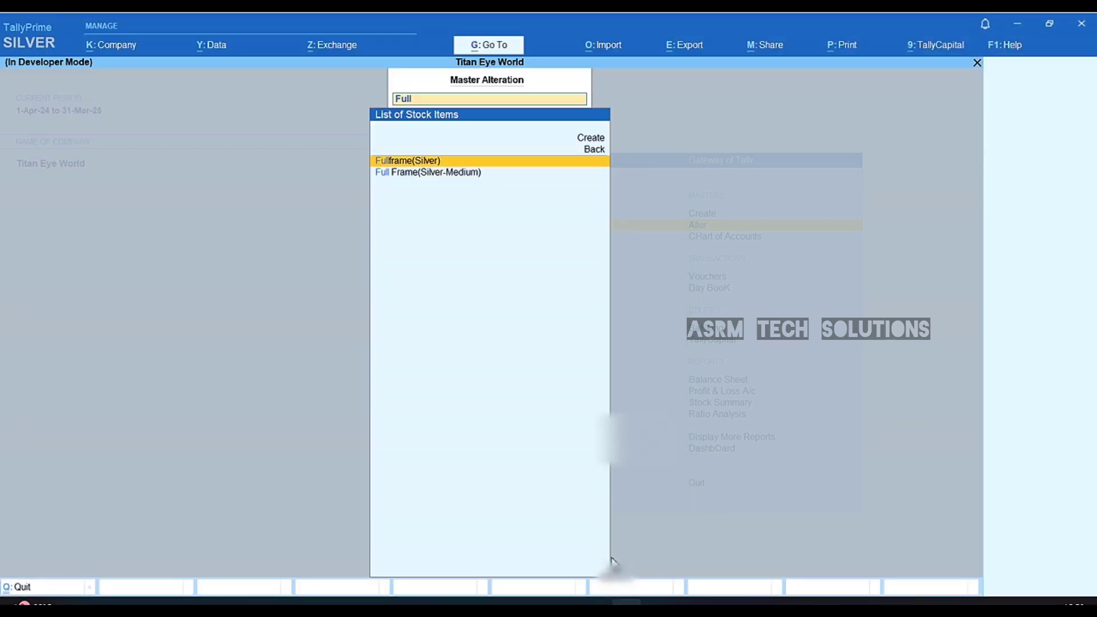
key("Return")
key("Return")
key("Return")
key("Return")
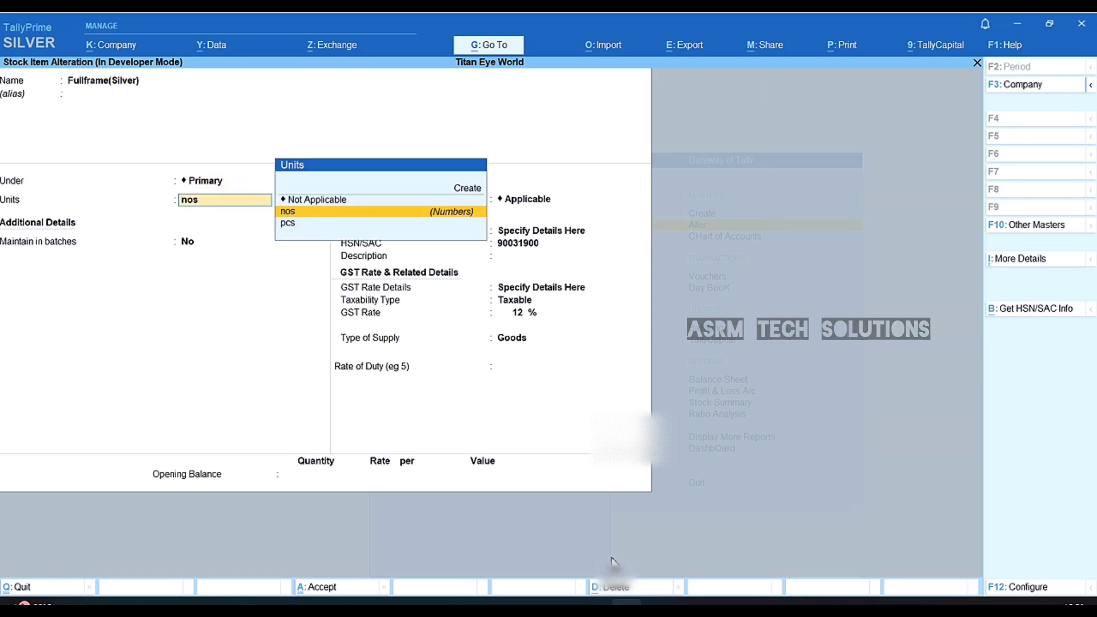
key("Return")
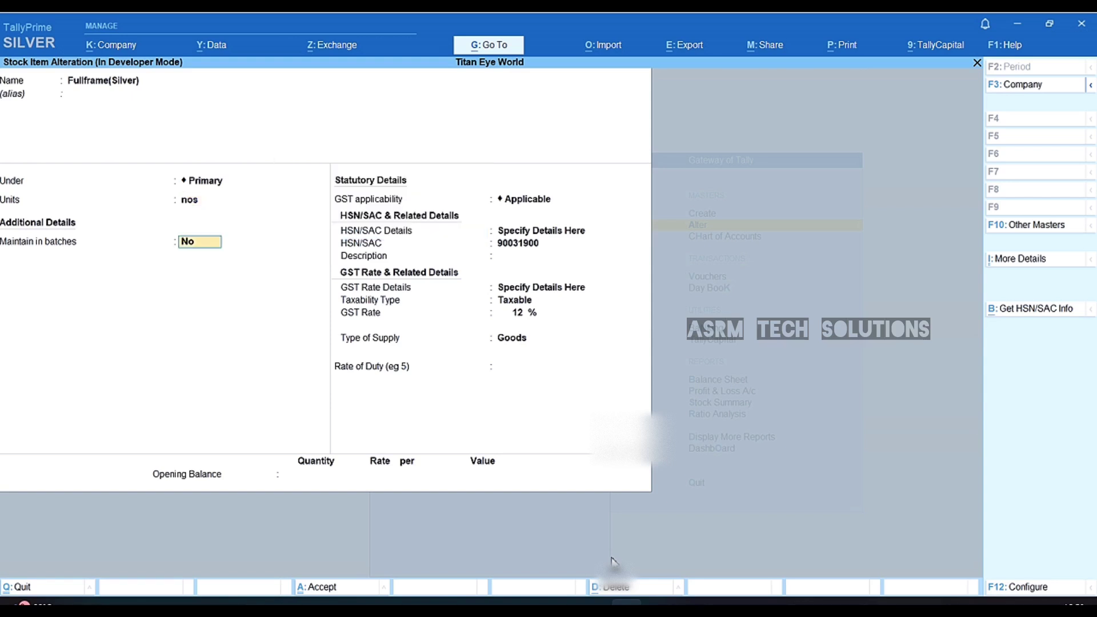
key("Return")
key("Return")
key("Return")
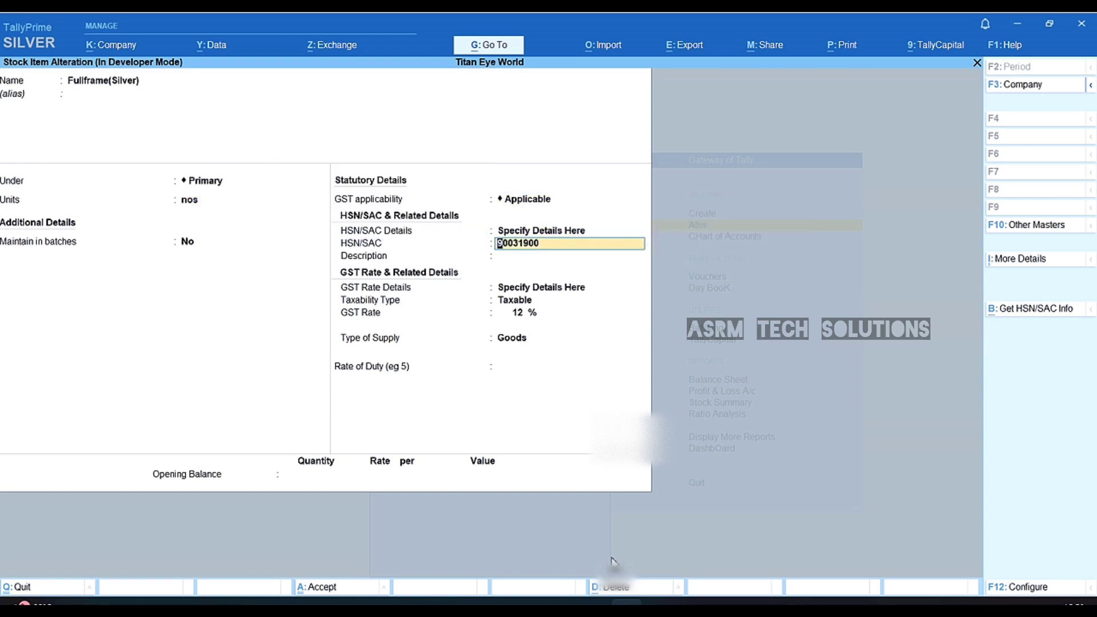
key("Return")
key("Return")
key("Return")
key("Return")
key("Return")
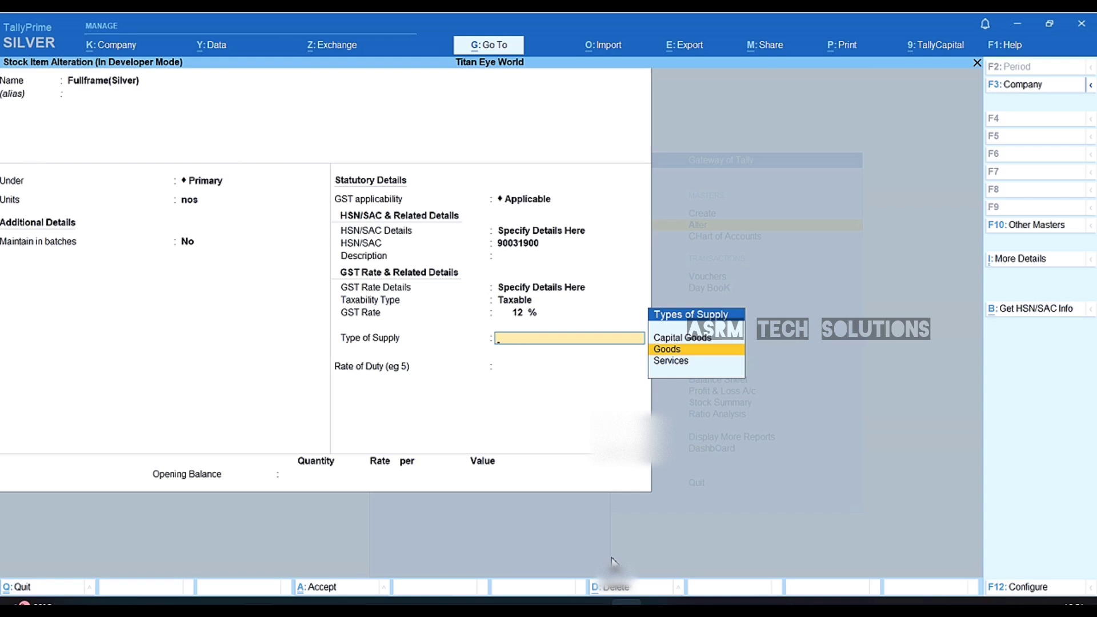
key("Return")
key("Return")
key("Return")
Open the Day Book for 2-Apr-25, which shows no vouchers yet
key("Escape")
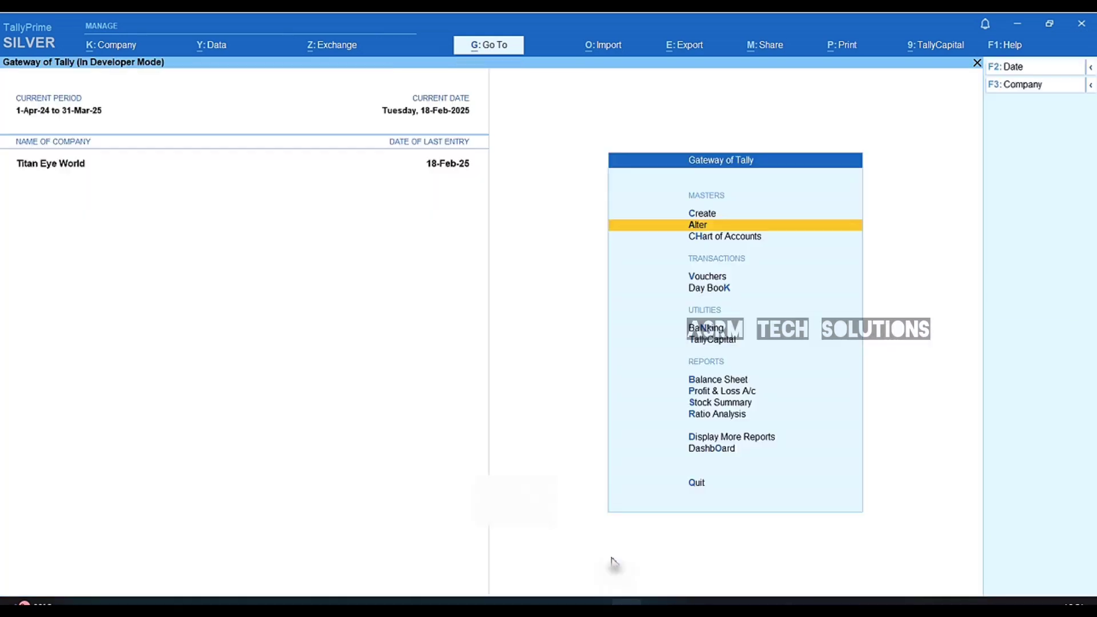
key("Up")
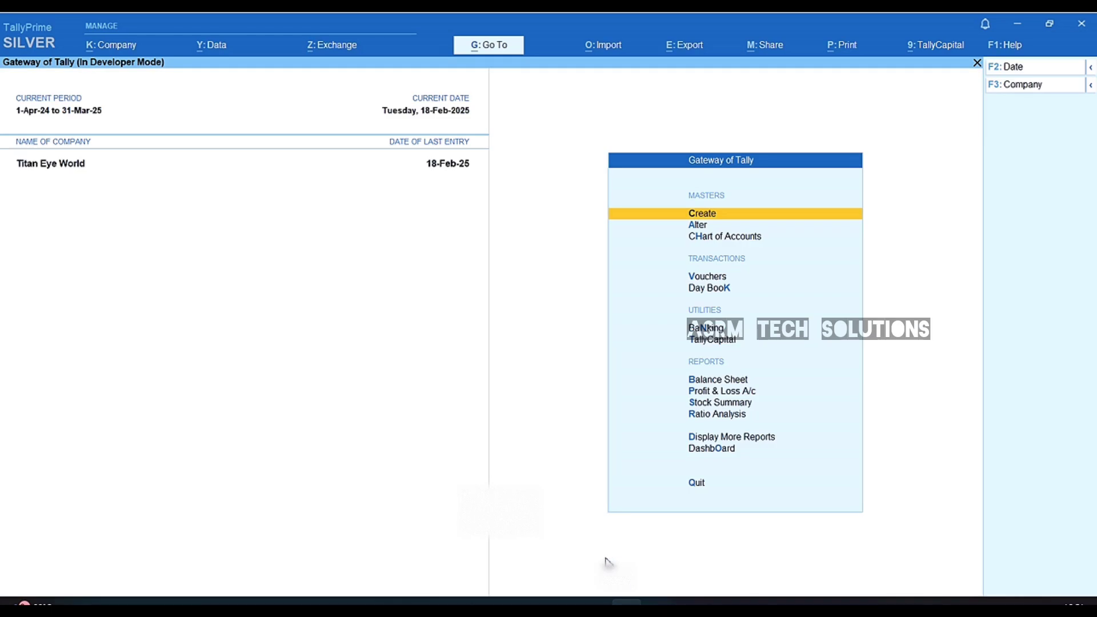
key("d")
key("y")
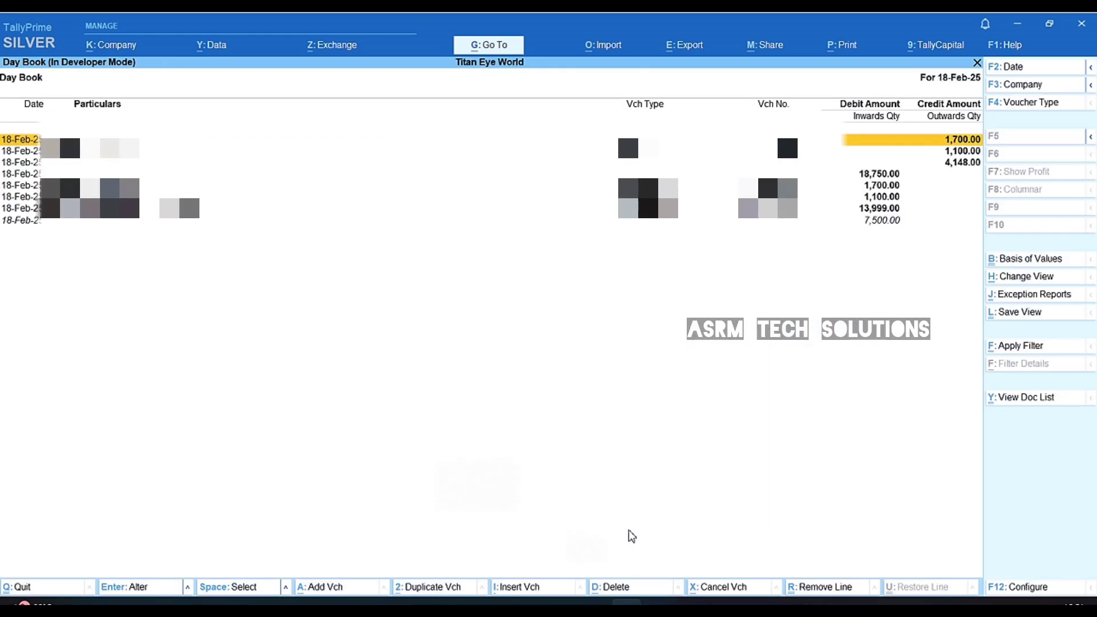
key("F2")
type("2apr")
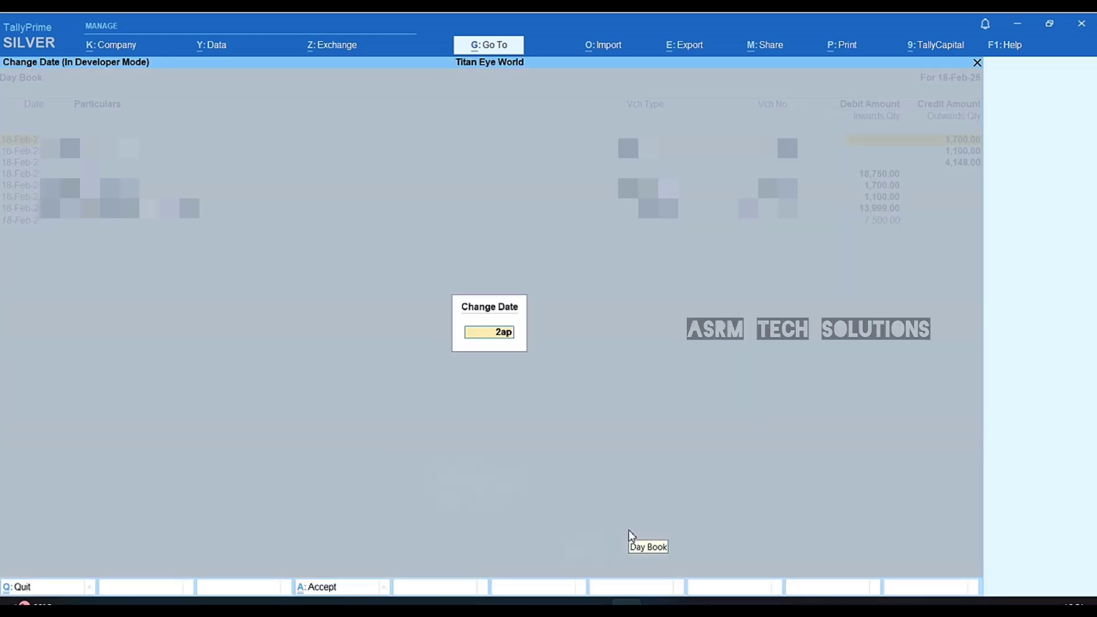
type("25")
key("Return")
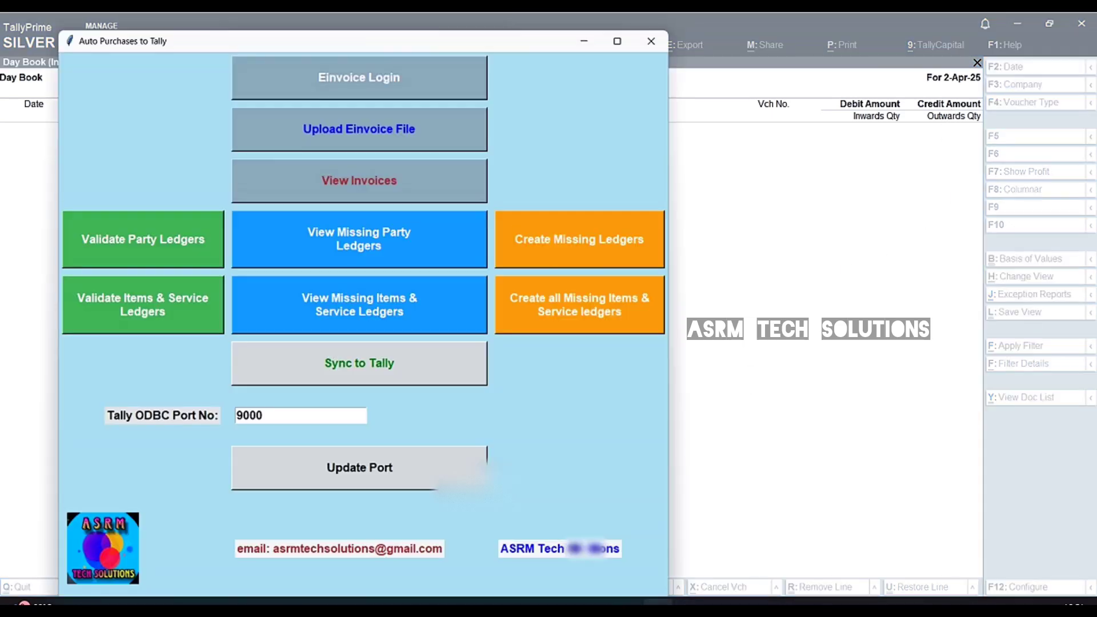
Sync the e-invoices to Tally, posting six Purchase vouchers AI24-25-05 to AI24-25-11
left_click(657, 602)
left_click(358, 370)
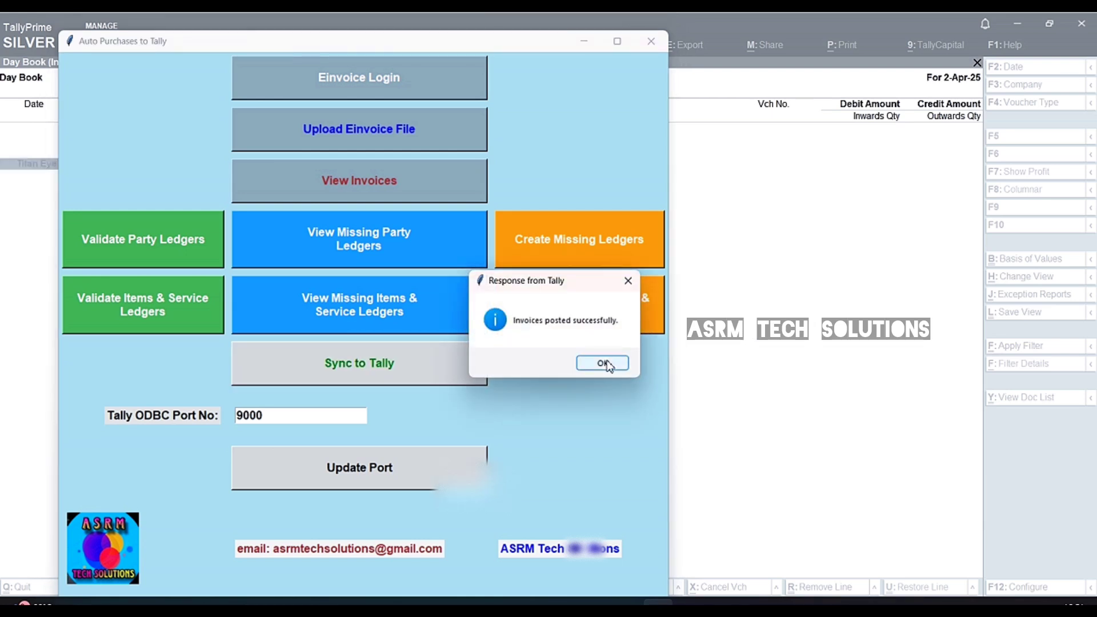
left_click(603, 363)
left_click(740, 341)
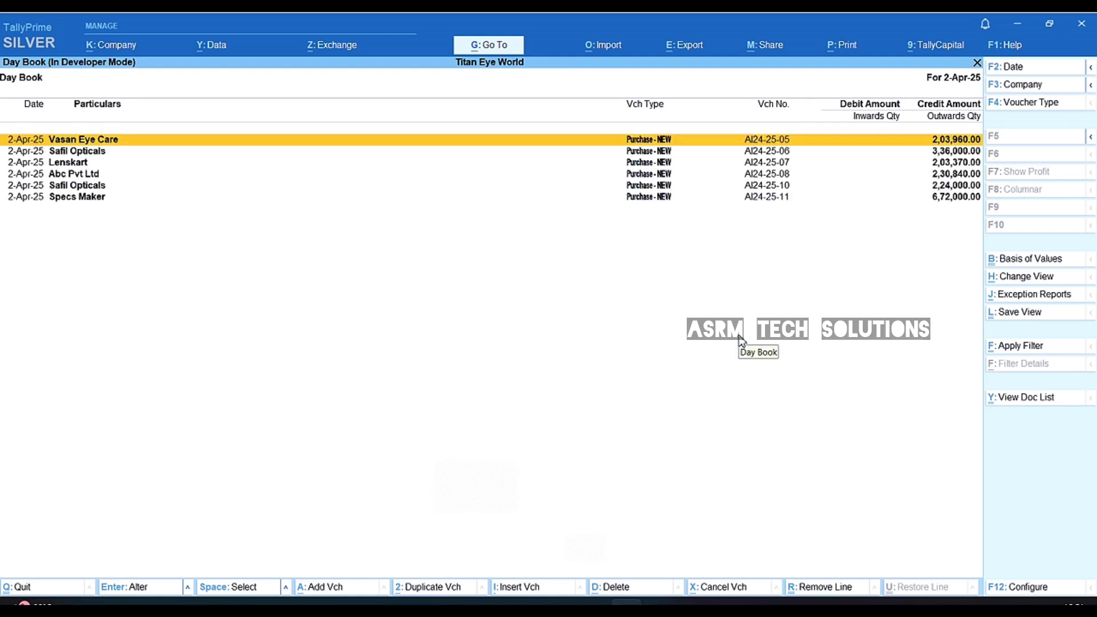
key("Down")
key("Down")
key("Down")
key("Down")
key("Down")
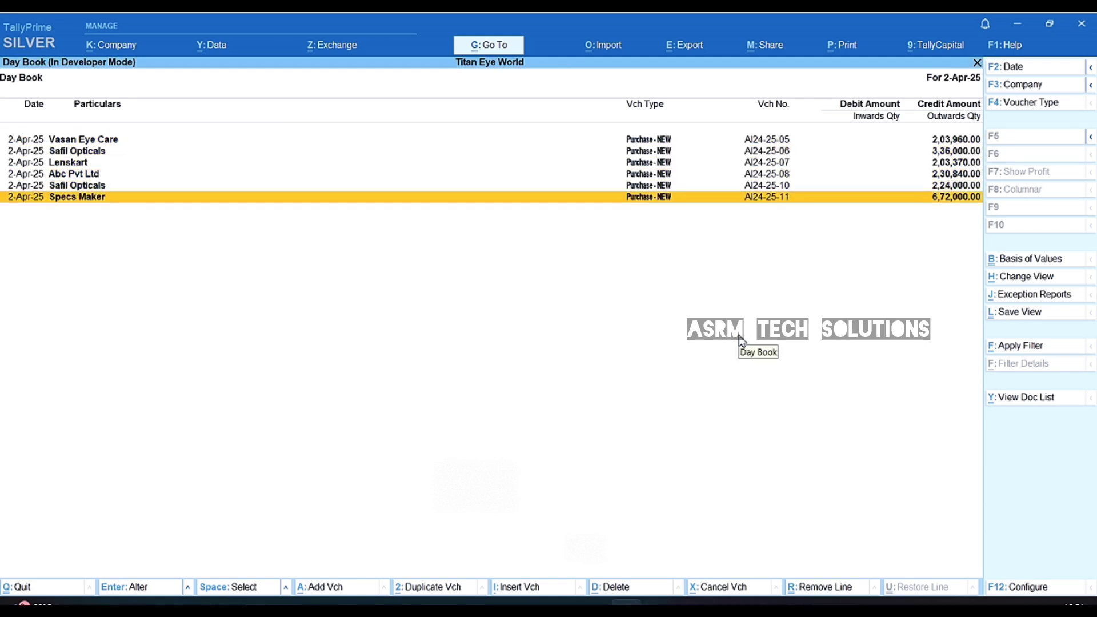
key("Up")
key("Up")
key("Up")
key("Up")
key("Up")
key("Return")
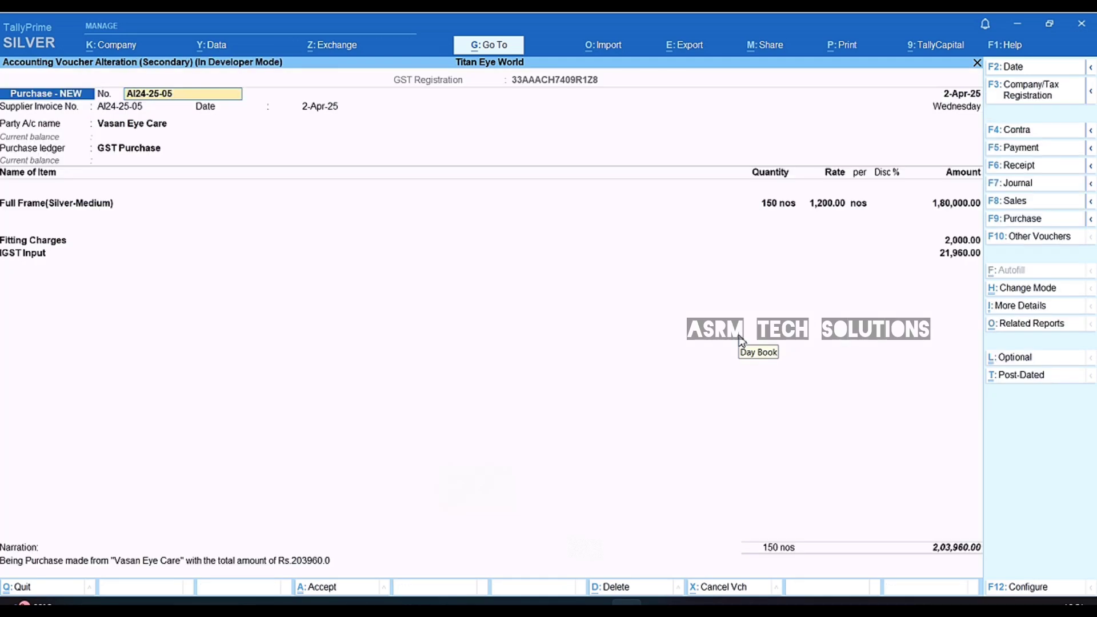
key("Return")
key("Return")
key("Return")
key("Return")
key("Return")
key("Return")
key("Return")
key("Return")
key("Return")
key("Return")
key("Return")
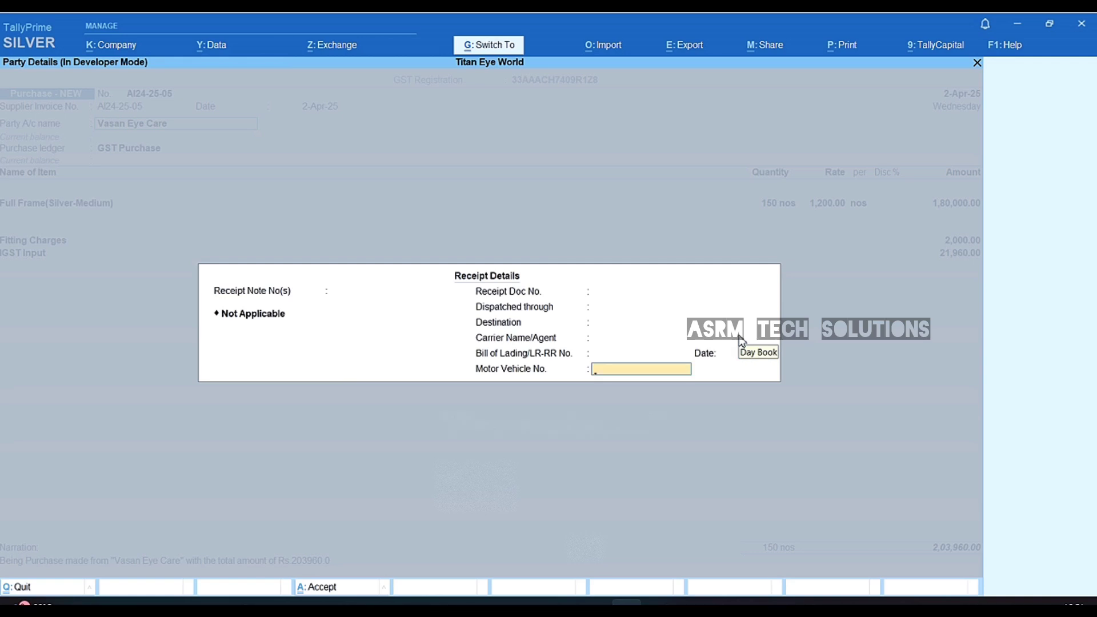
key("Return")
key("ctrl+a")
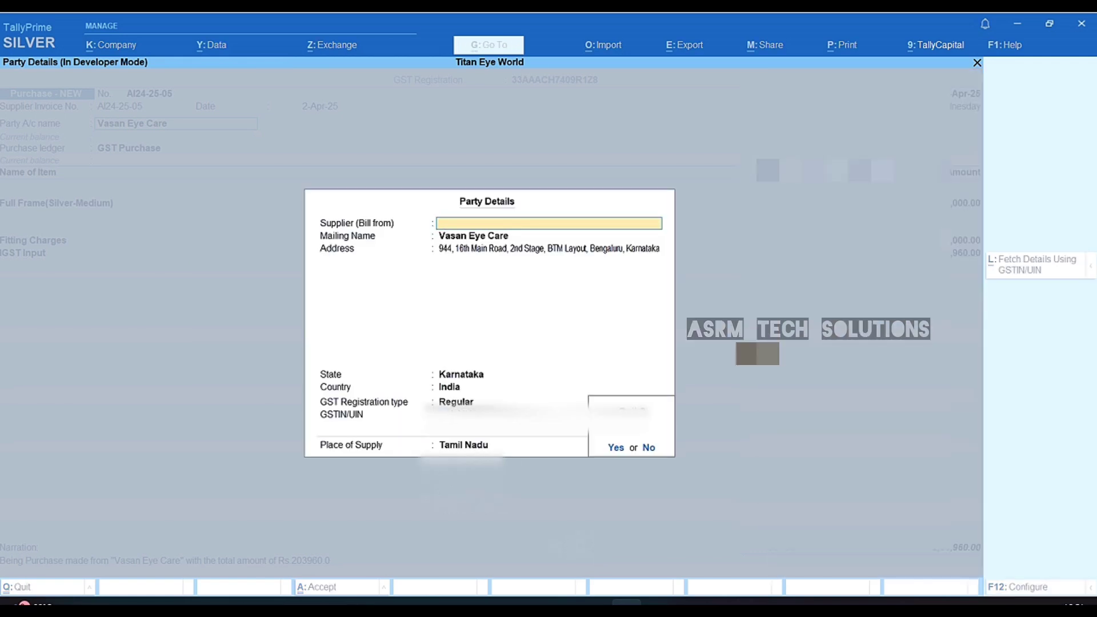
key("y")
key("Escape")
key("y")
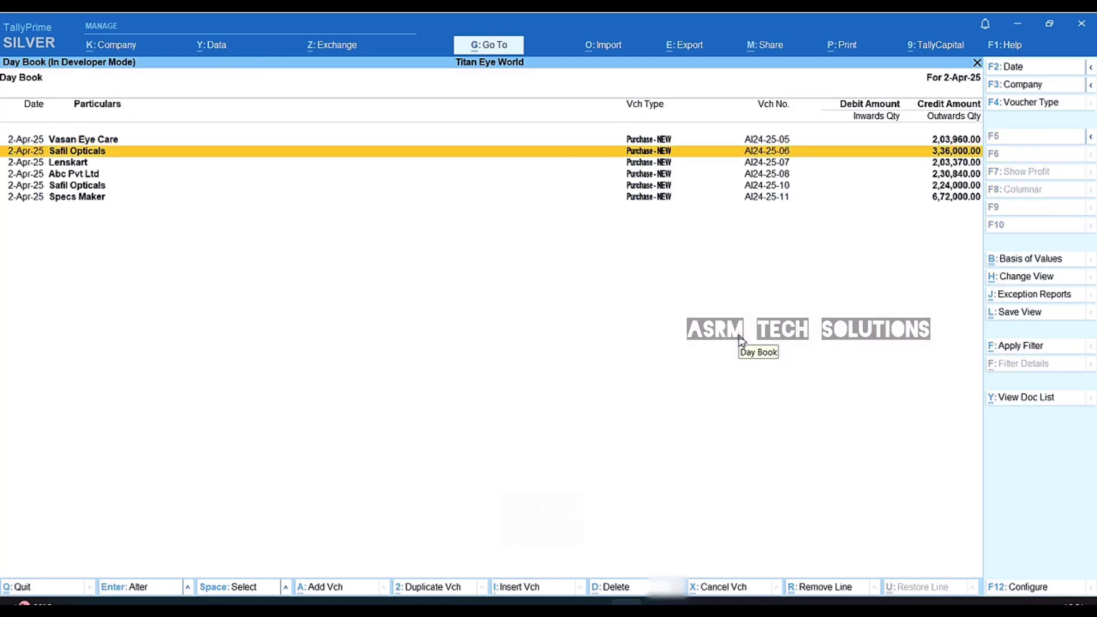
key("Return")
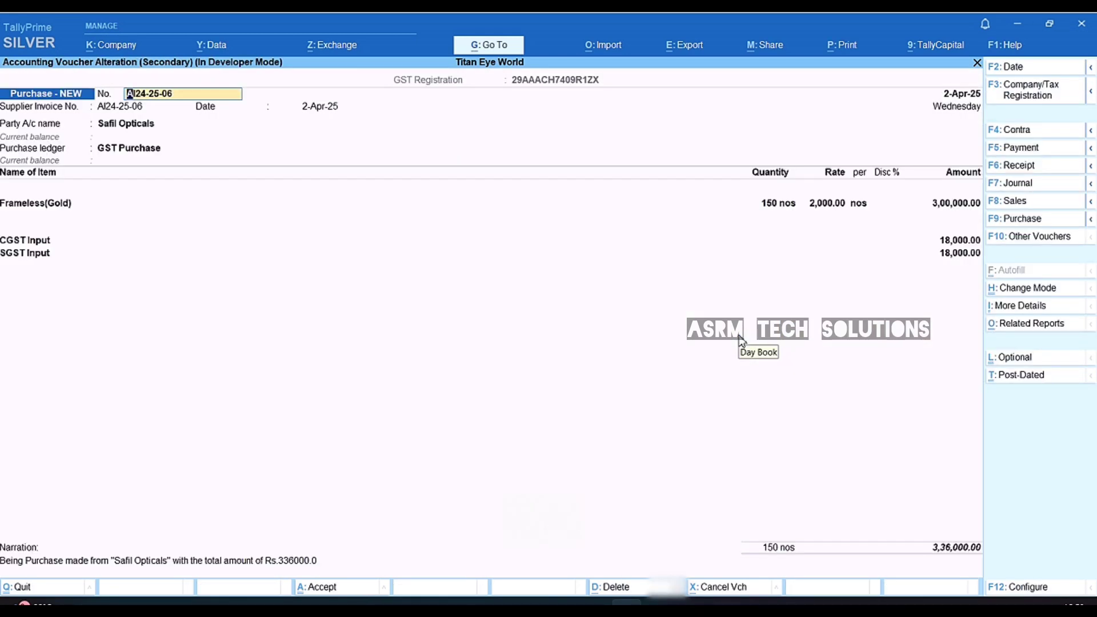
key("Page_Down")
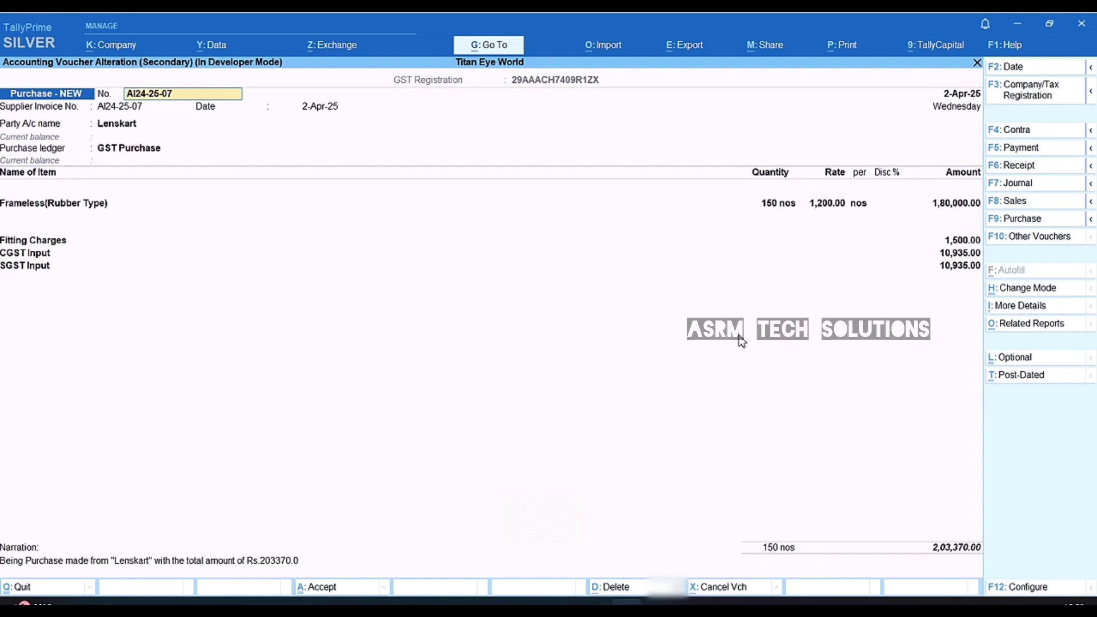
key("Page_Down")
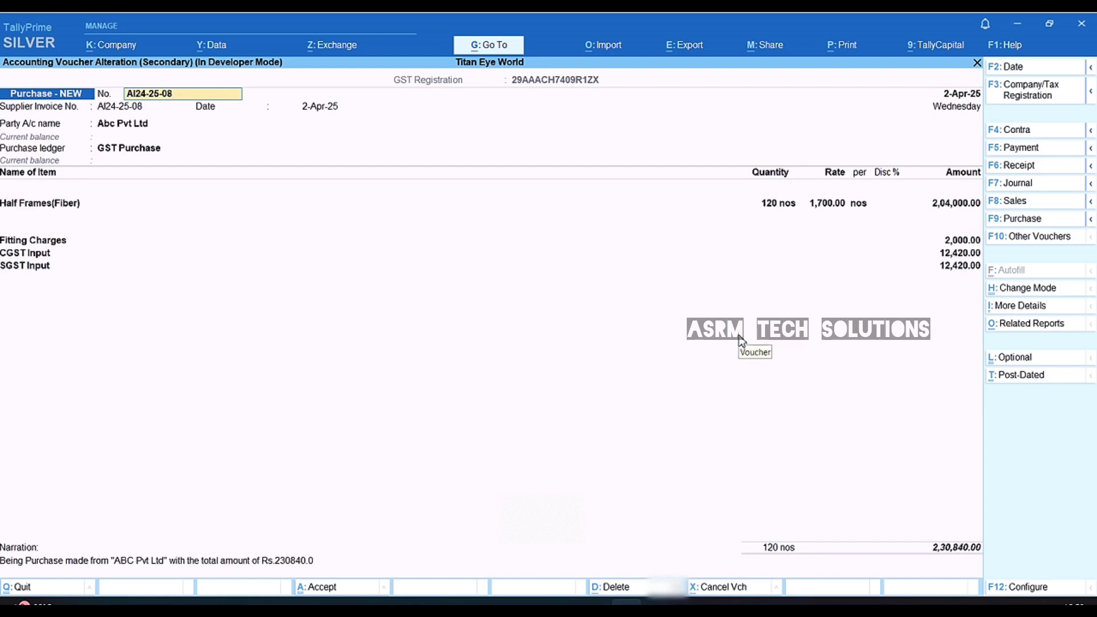
key("Page_Down")
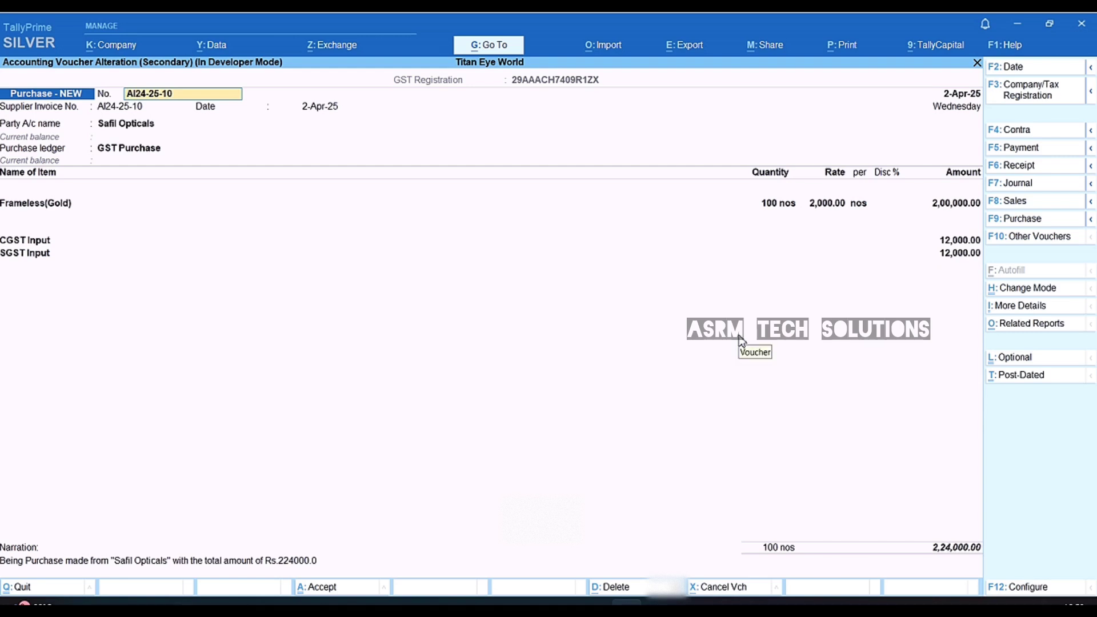
key("Page_Down")
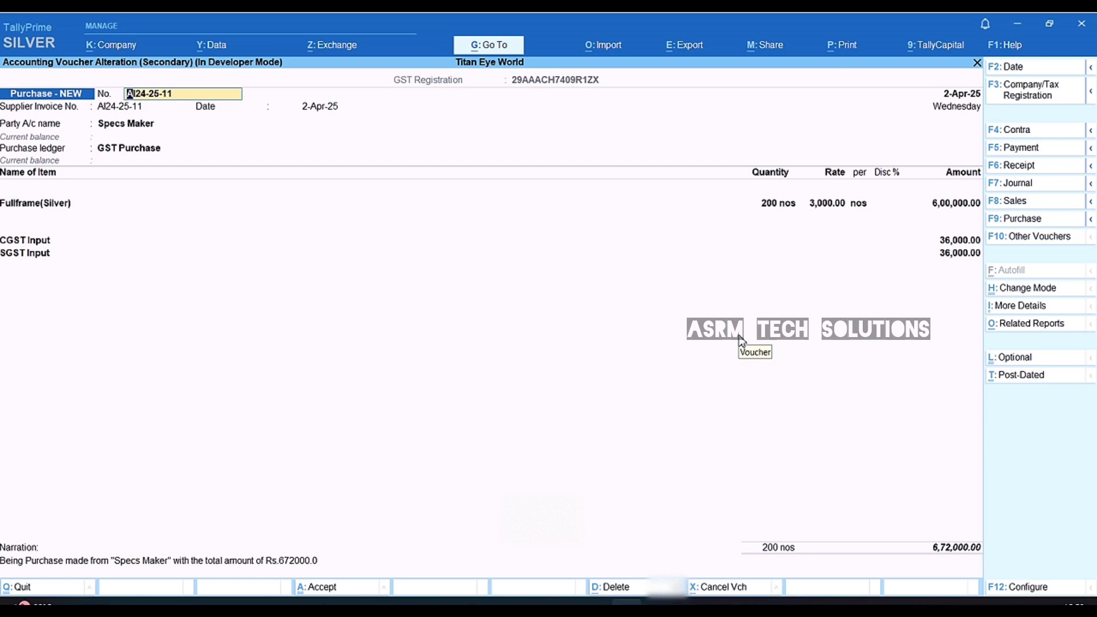
key("Escape")
key("y")
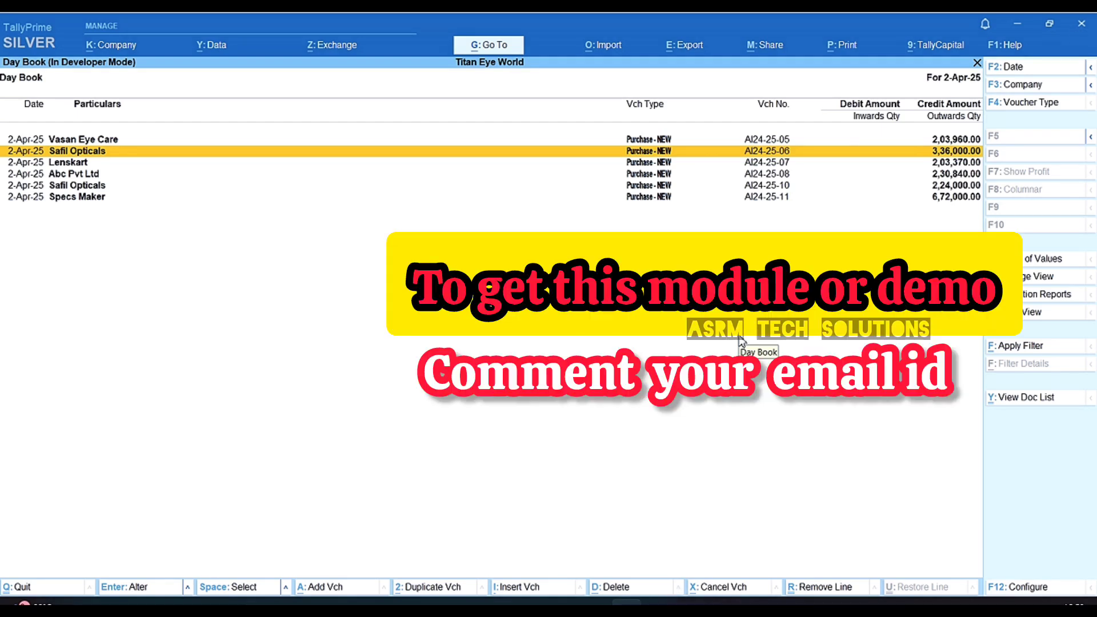
Bring the Auto Purchases to Tally window to the front over the Day Book
left_click(655, 602)
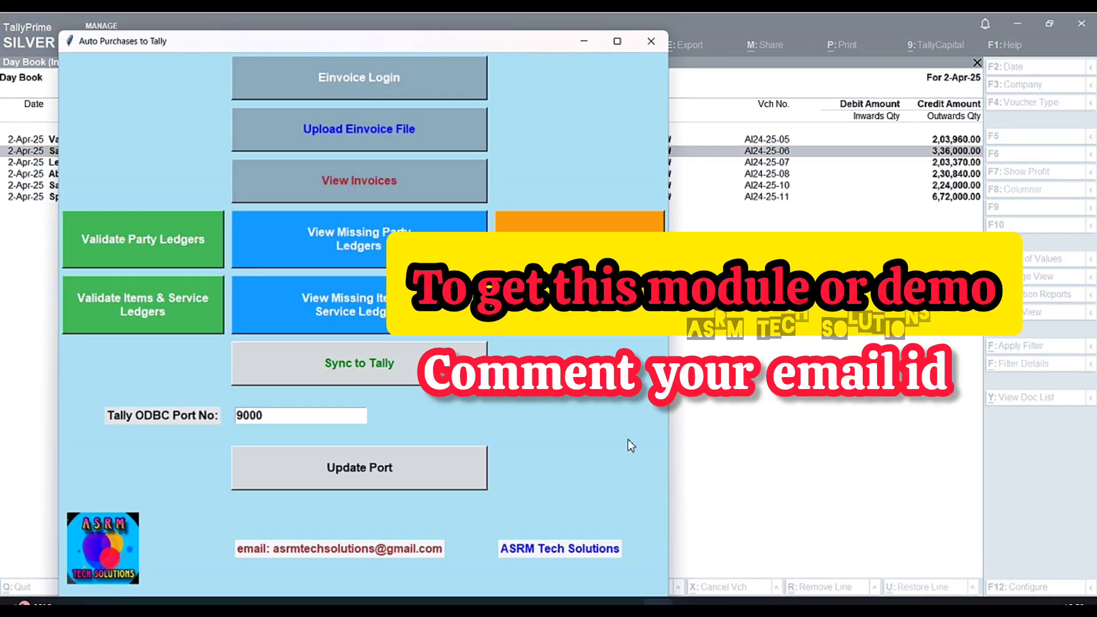